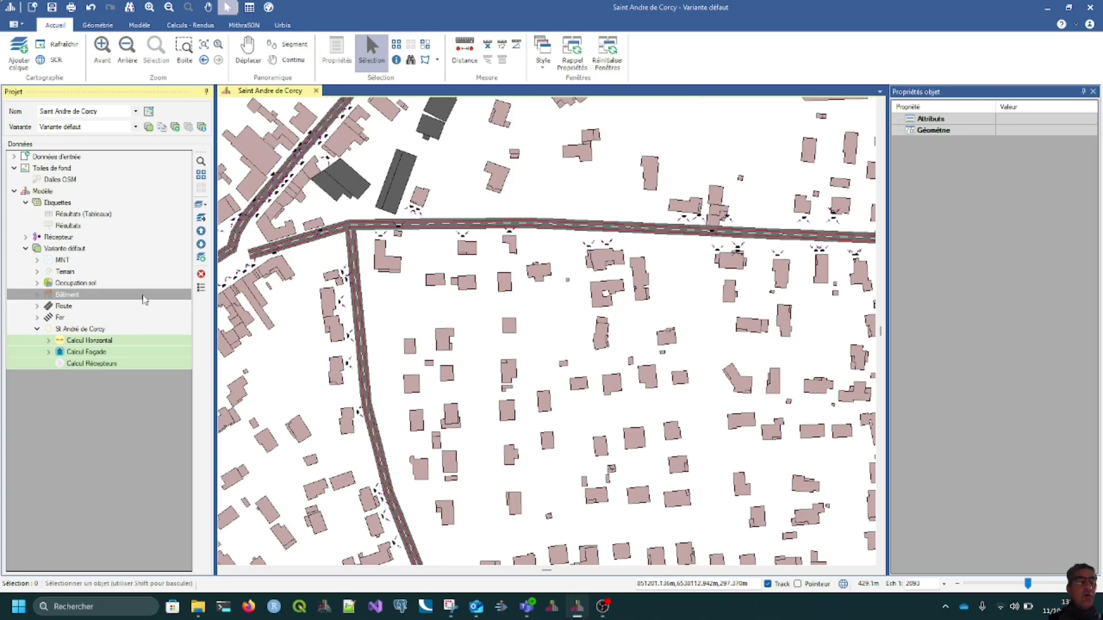
Step: Start an Intervalles style theme on the Bâtiment layer, based on its Hauteur property
{"action": "right_click", "coordinate": [72, 295]}
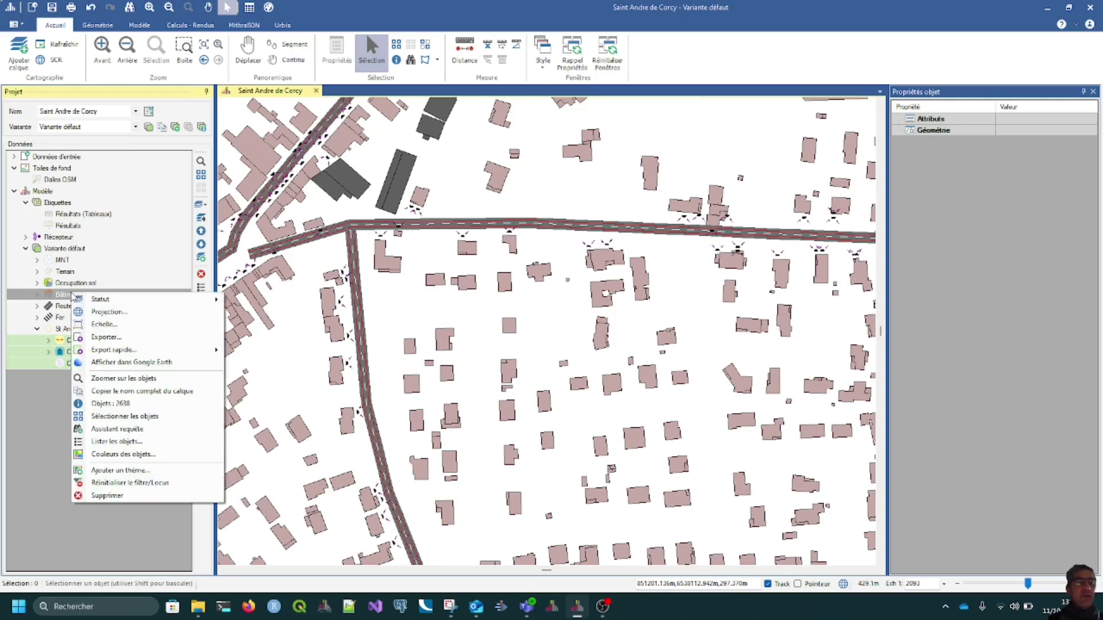
{"action": "left_click", "coordinate": [148, 471]}
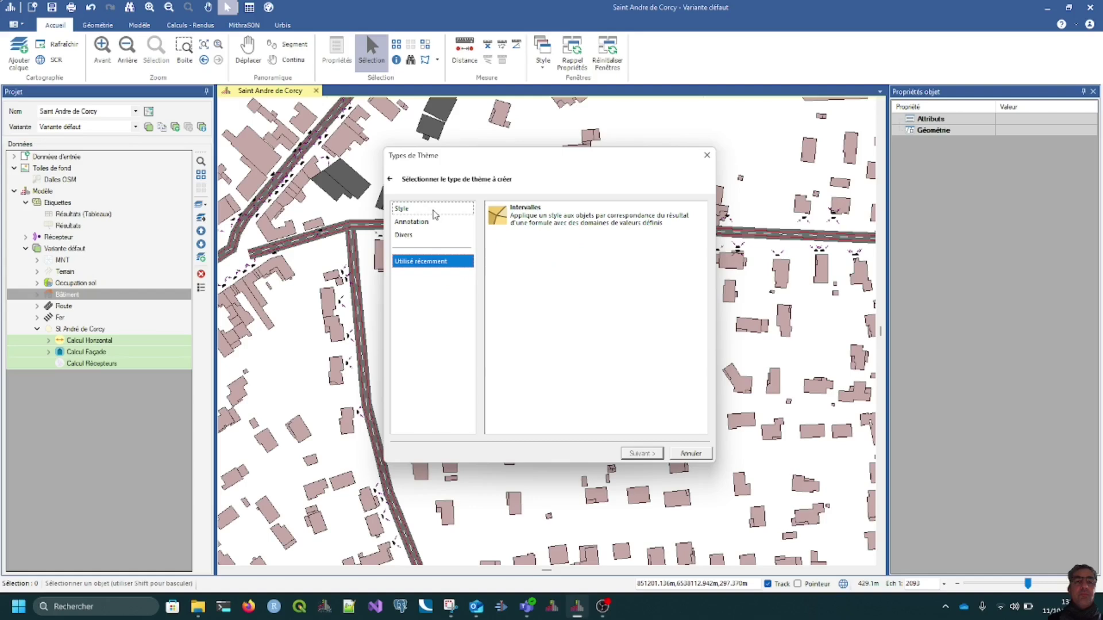
{"action": "left_click", "coordinate": [434, 211]}
{"action": "left_click", "coordinate": [561, 251]}
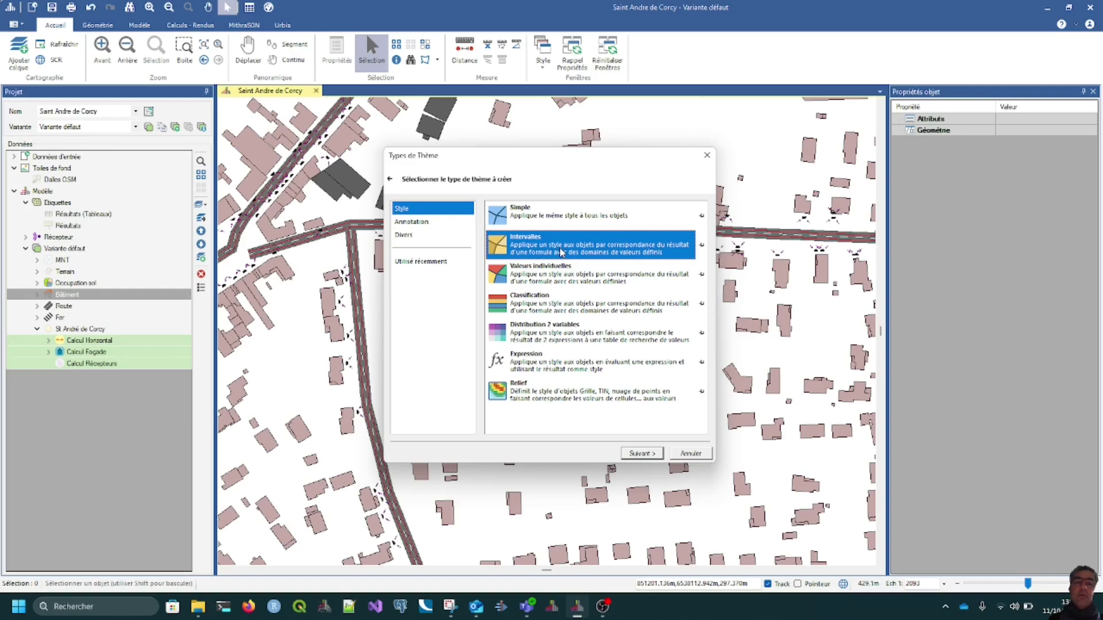
{"action": "double_click", "coordinate": [561, 252]}
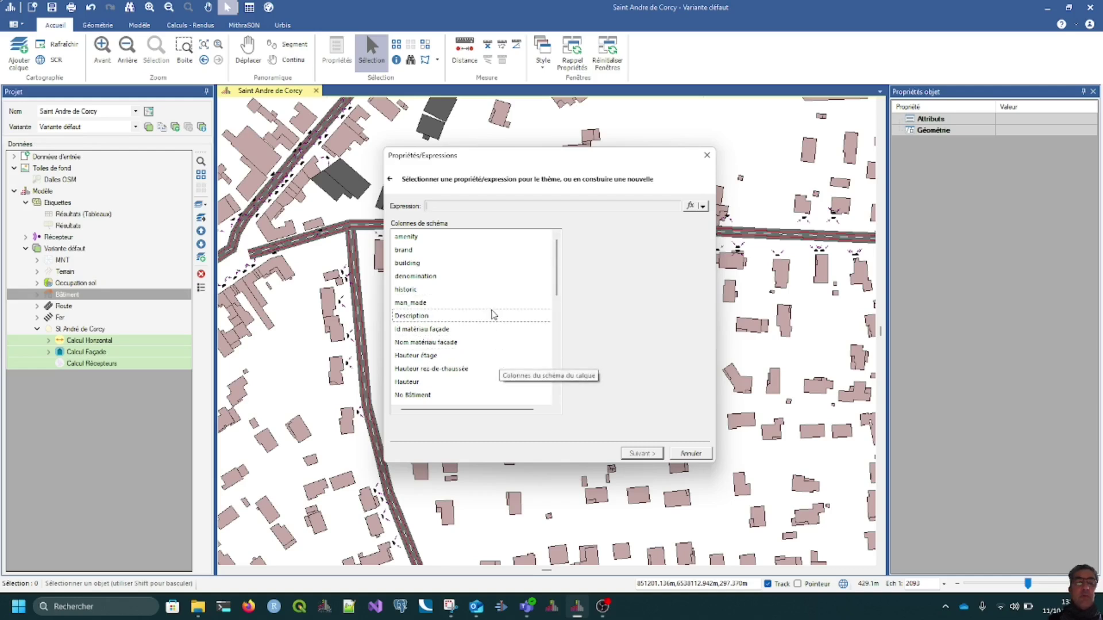
{"action": "left_click", "coordinate": [500, 382]}
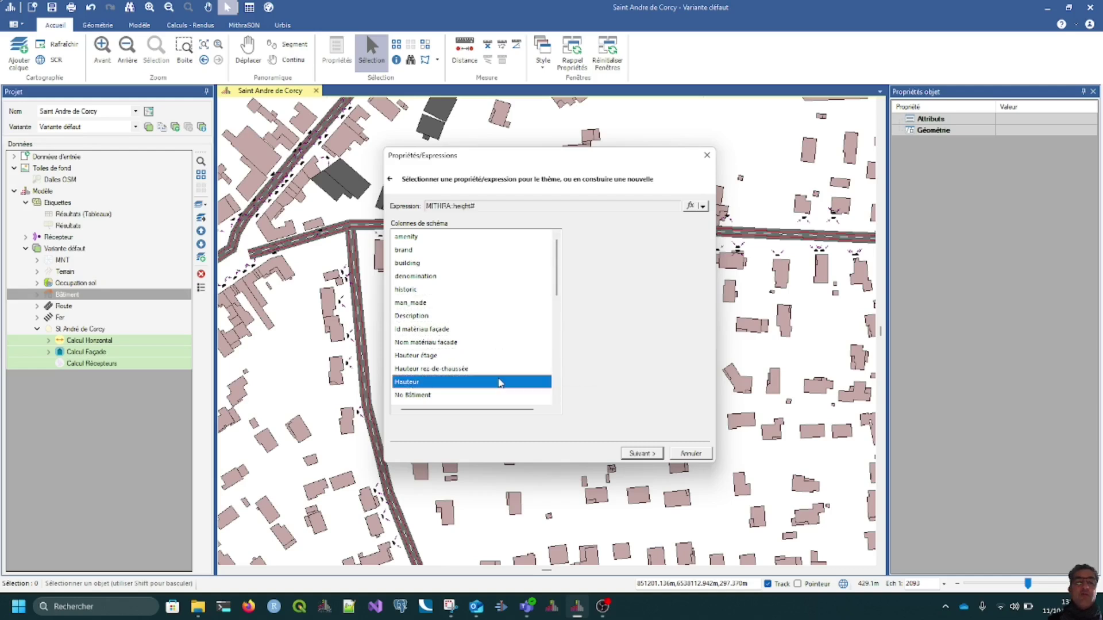
{"action": "left_click", "coordinate": [637, 454]}
{"action": "left_click", "coordinate": [614, 314]}
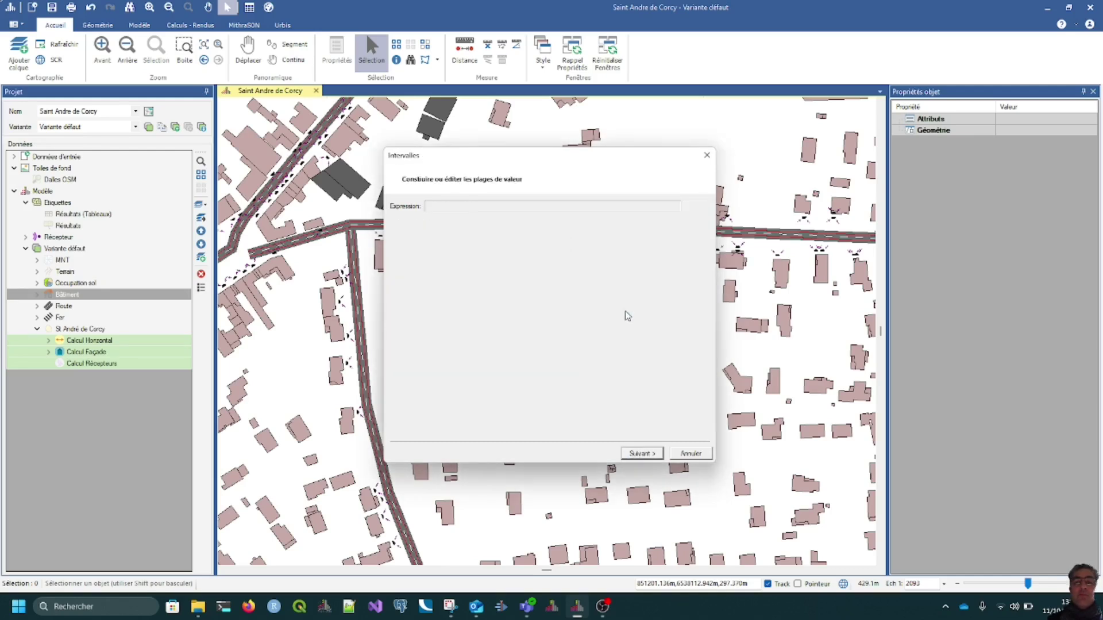
Step: Divide the building heights into 5 intervals using the Ecart-type division method
{"action": "left_click", "coordinate": [468, 225]}
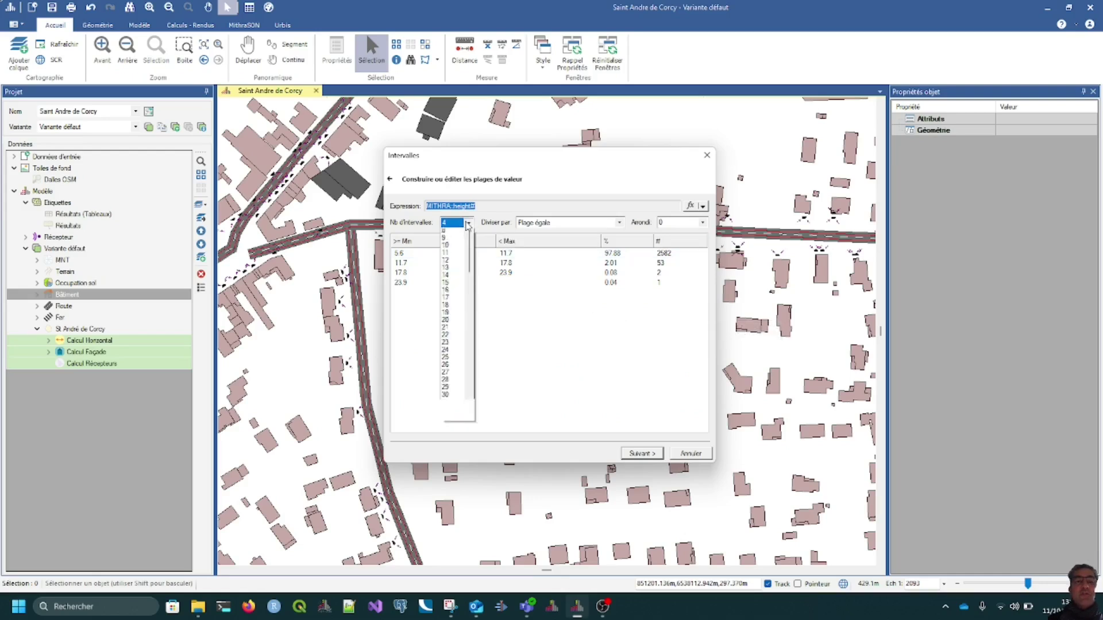
{"action": "left_click", "coordinate": [456, 256]}
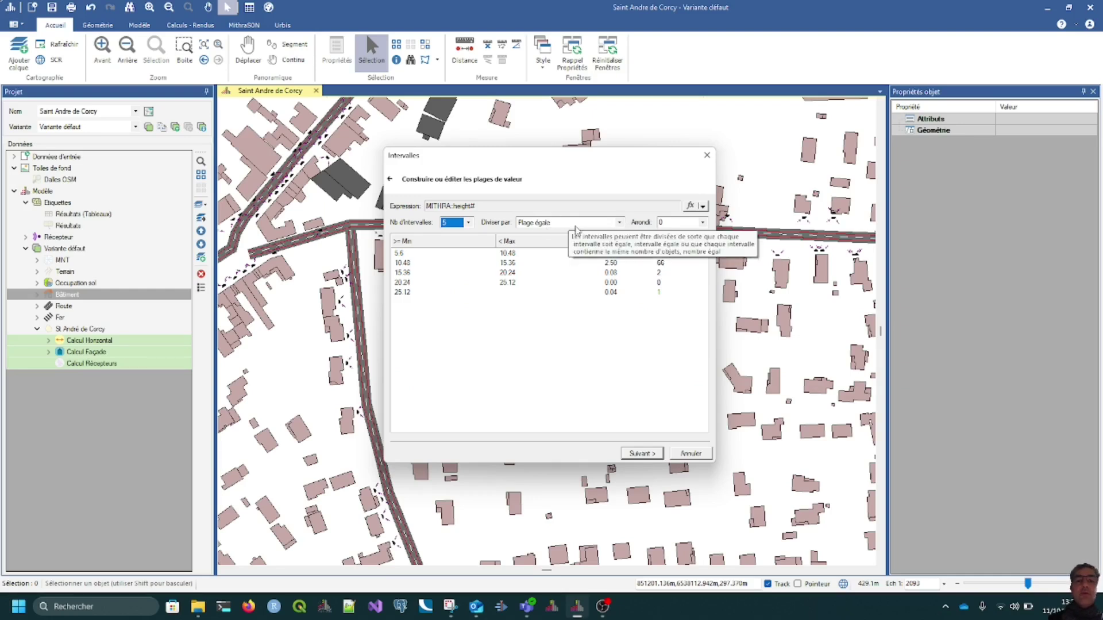
{"action": "left_click", "coordinate": [620, 223]}
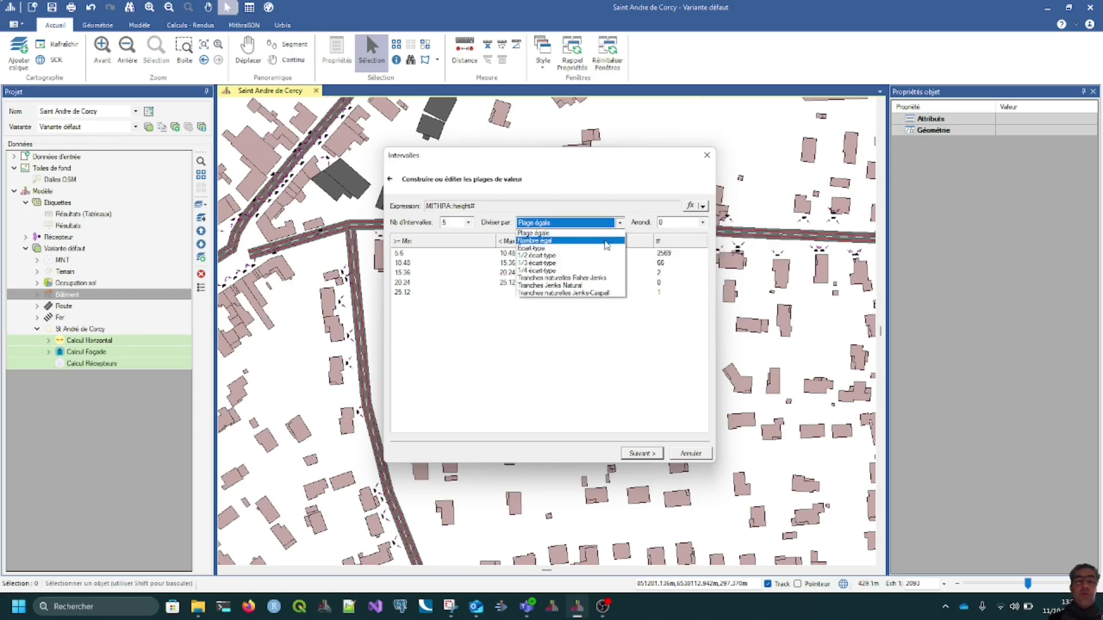
{"action": "left_click", "coordinate": [606, 242]}
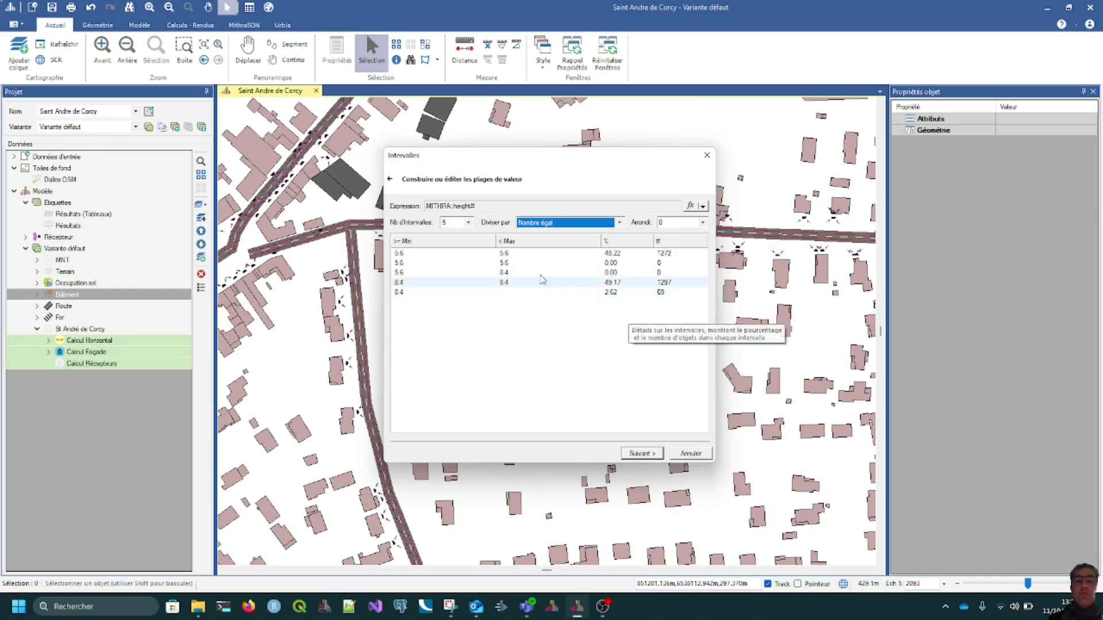
{"action": "left_click", "coordinate": [619, 222]}
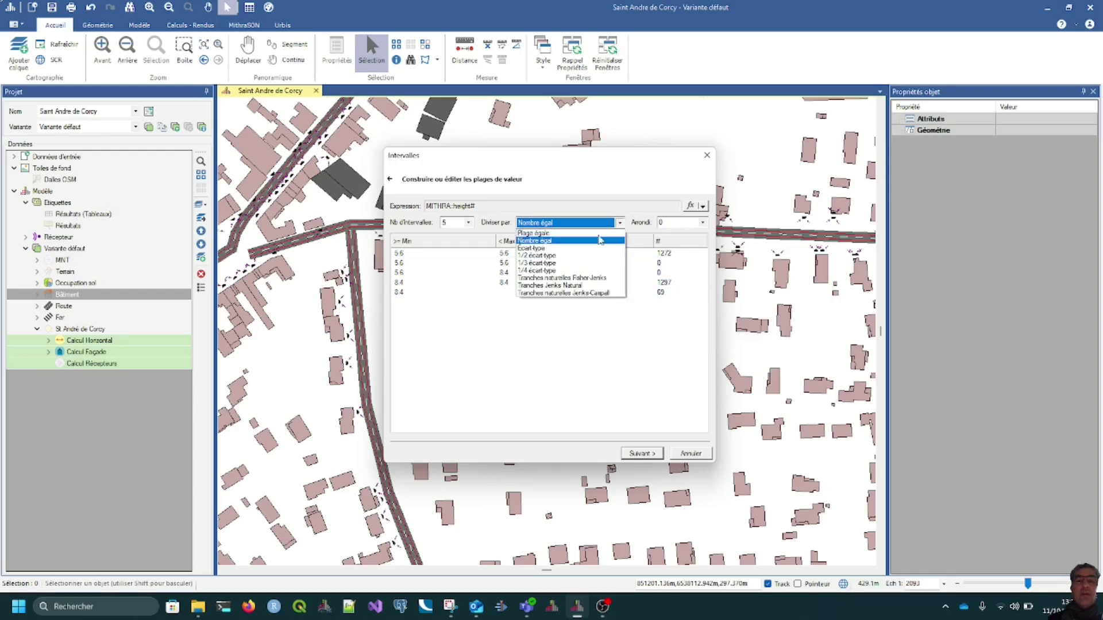
{"action": "left_click", "coordinate": [563, 250]}
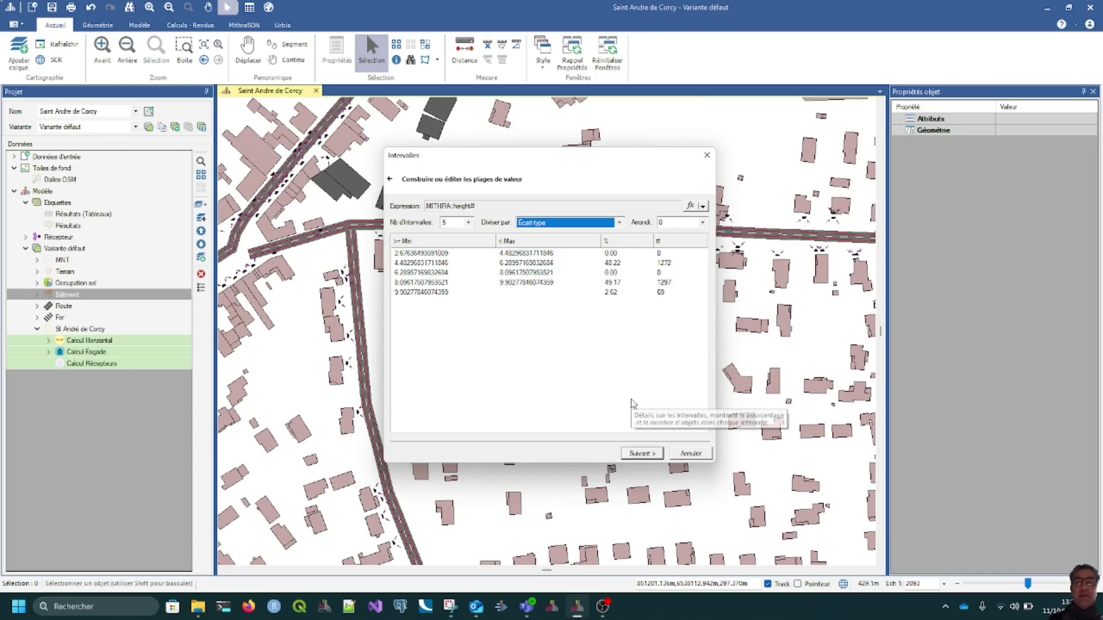
{"action": "left_click", "coordinate": [654, 458]}
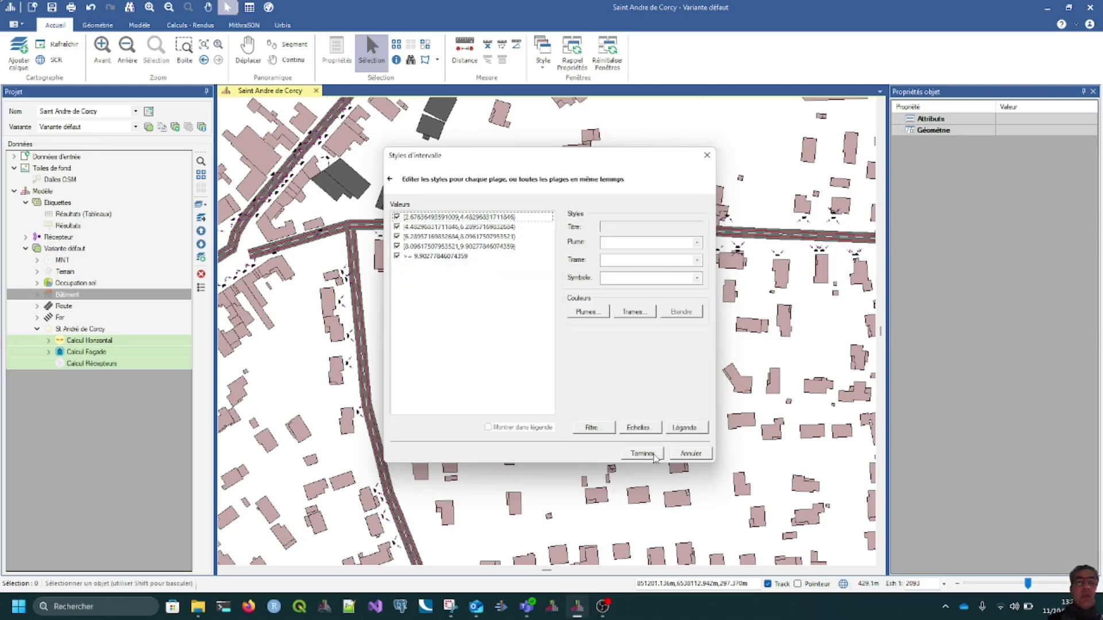
Step: Check the default style of each height interval and set the lowest interval's fill to Yellow
{"action": "left_click", "coordinate": [499, 223]}
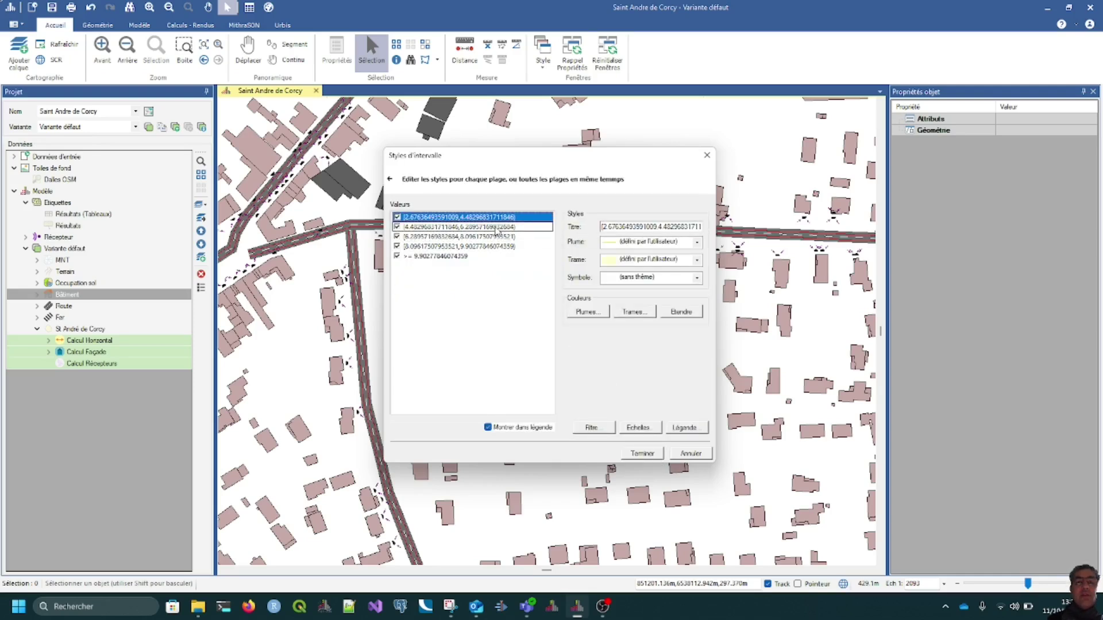
{"action": "left_click", "coordinate": [497, 230]}
{"action": "left_click", "coordinate": [489, 238]}
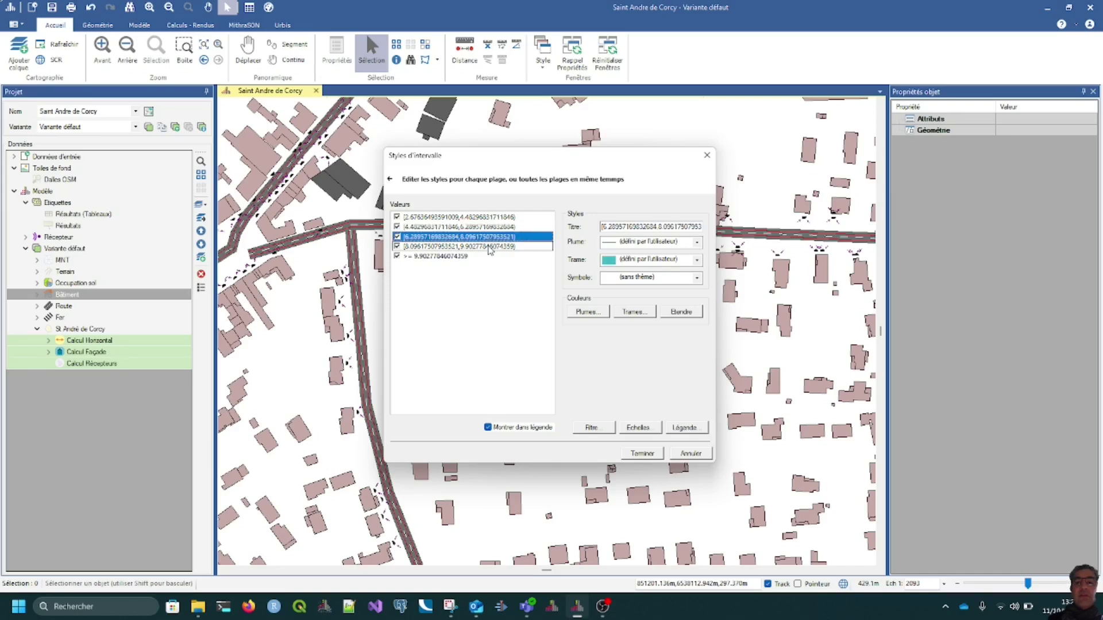
{"action": "left_click", "coordinate": [489, 247]}
{"action": "left_click", "coordinate": [469, 257]}
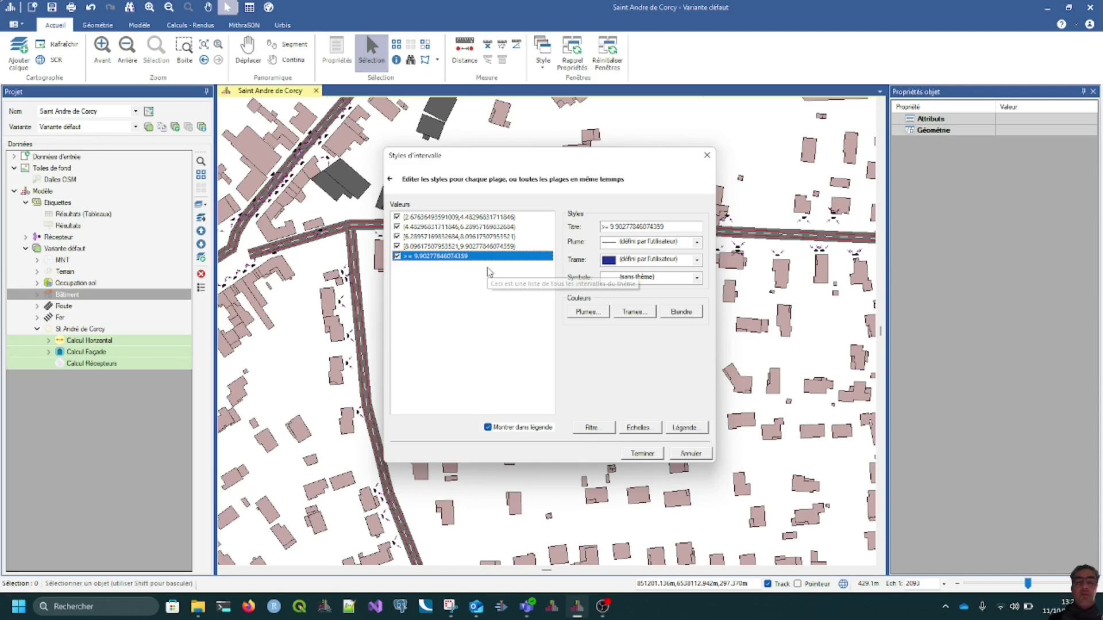
{"action": "left_click", "coordinate": [474, 219]}
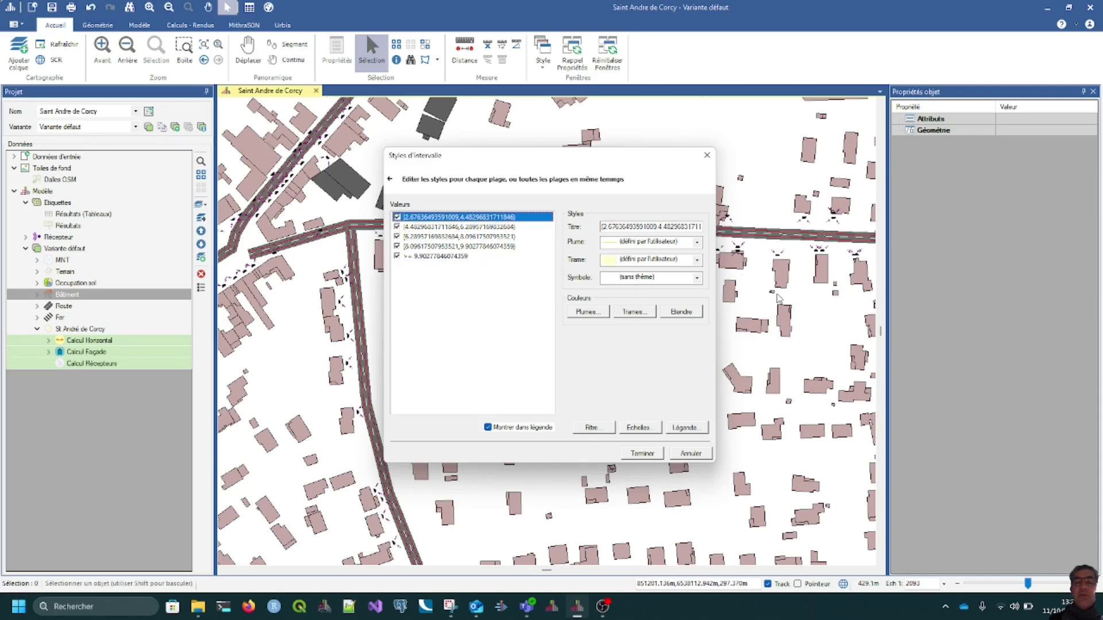
{"action": "left_click", "coordinate": [698, 260]}
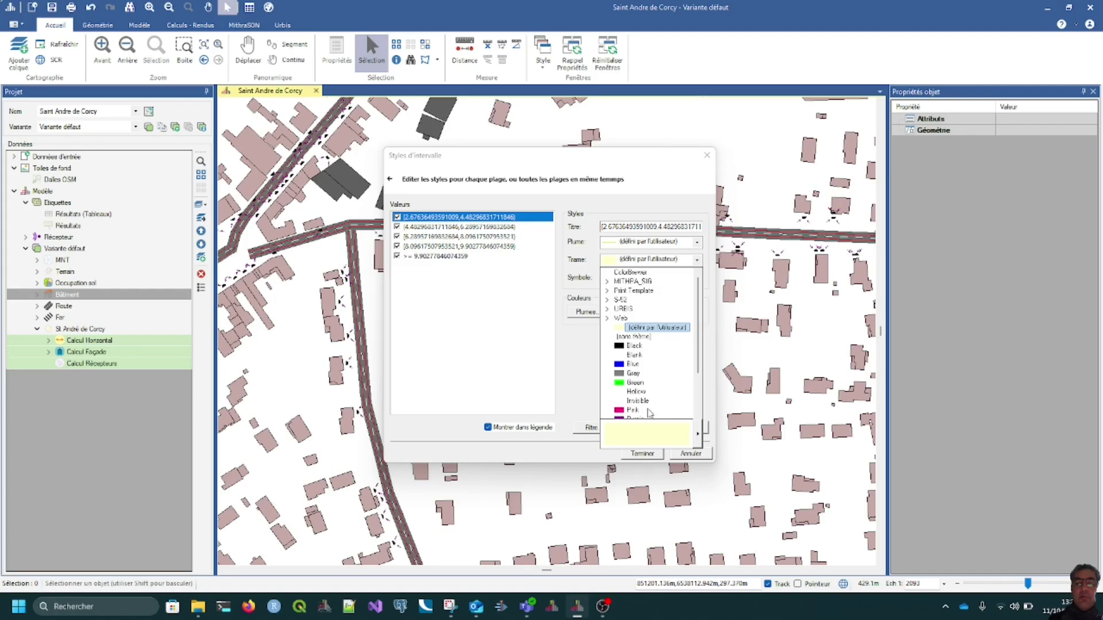
{"action": "scroll", "coordinate": [649, 412], "scroll_direction": "down", "scroll_amount": 2}
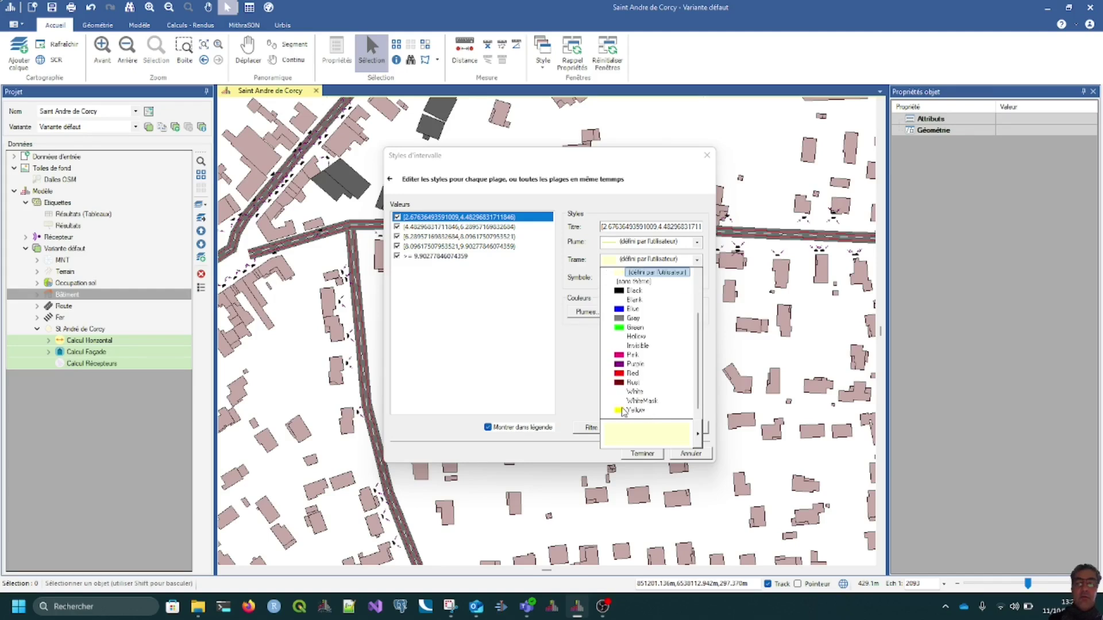
{"action": "left_click", "coordinate": [624, 411]}
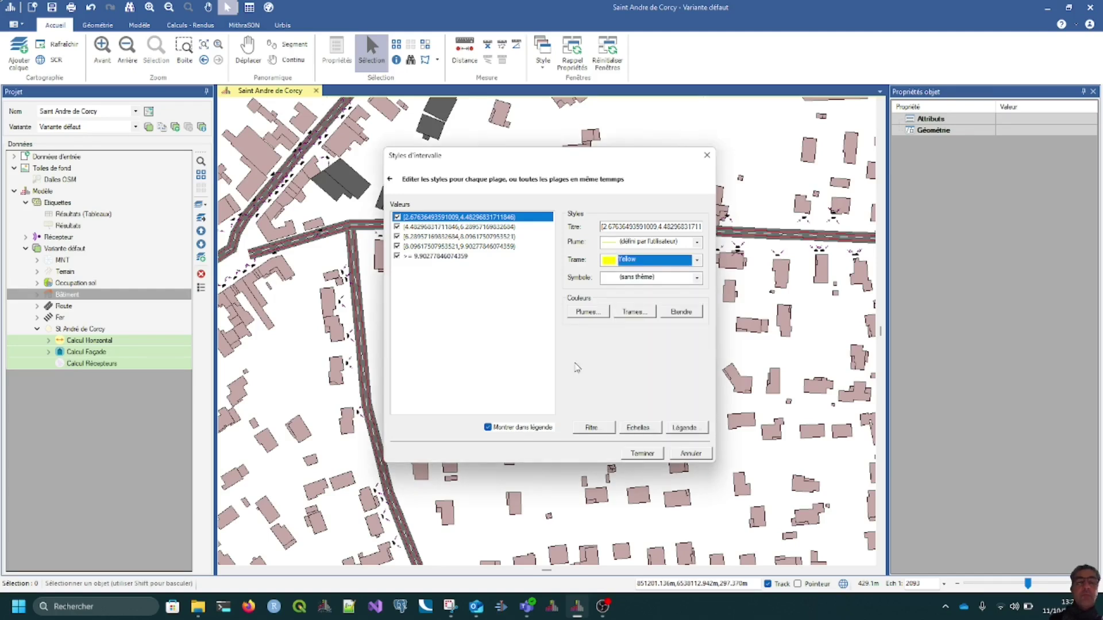
Step: Give the highest height interval a solid orange-red fill, using the Pink brush as the starting point
{"action": "left_click", "coordinate": [474, 256]}
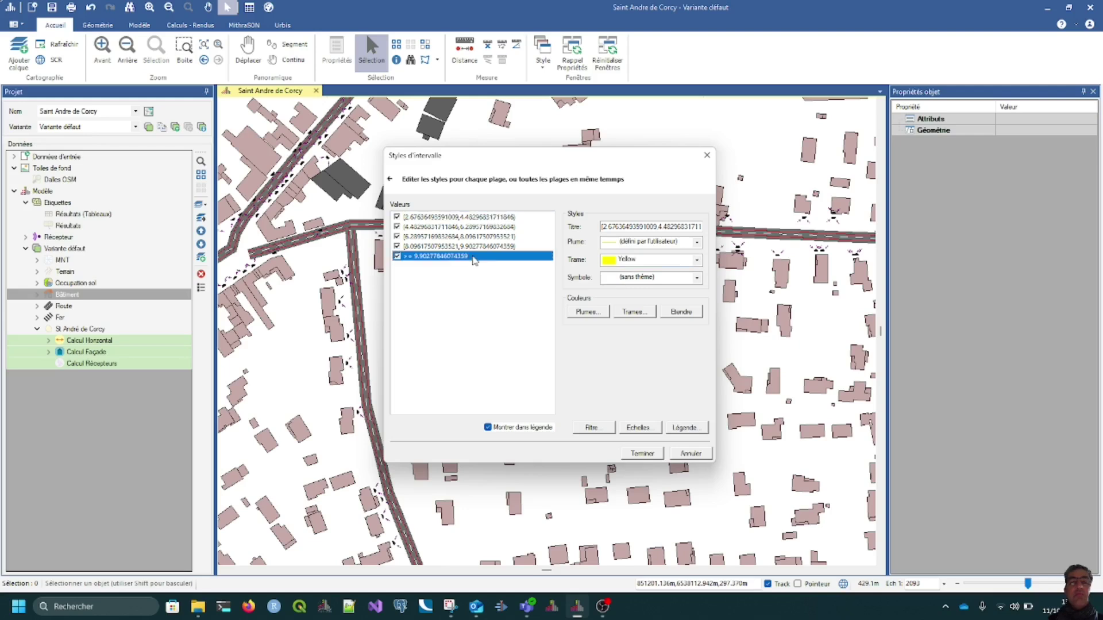
{"action": "left_click", "coordinate": [699, 262]}
{"action": "left_click", "coordinate": [642, 412]}
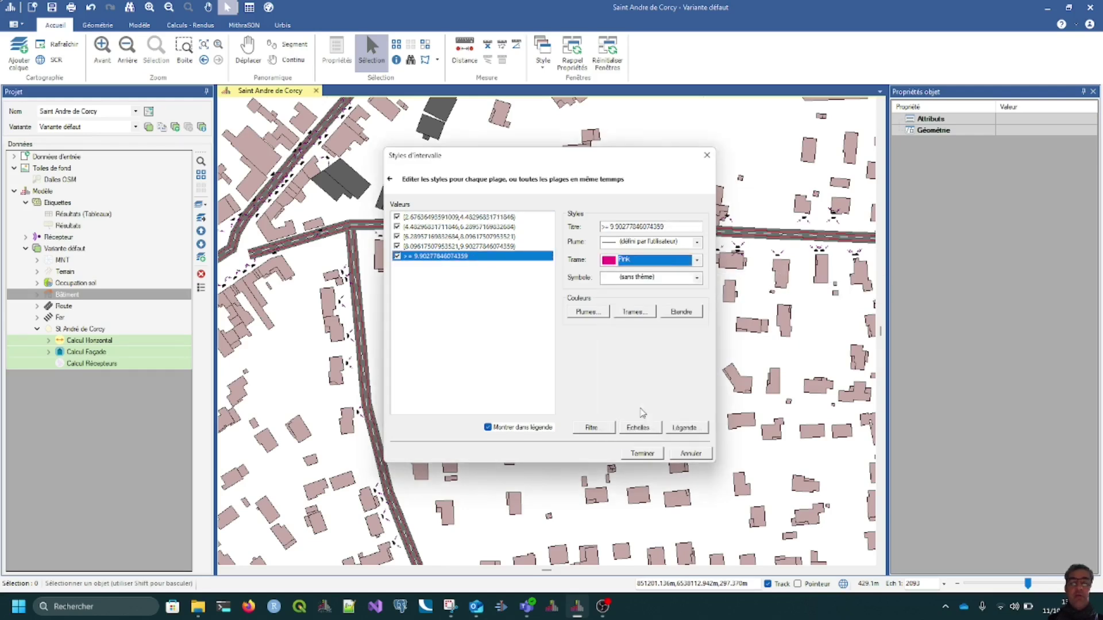
{"action": "left_click", "coordinate": [698, 262]}
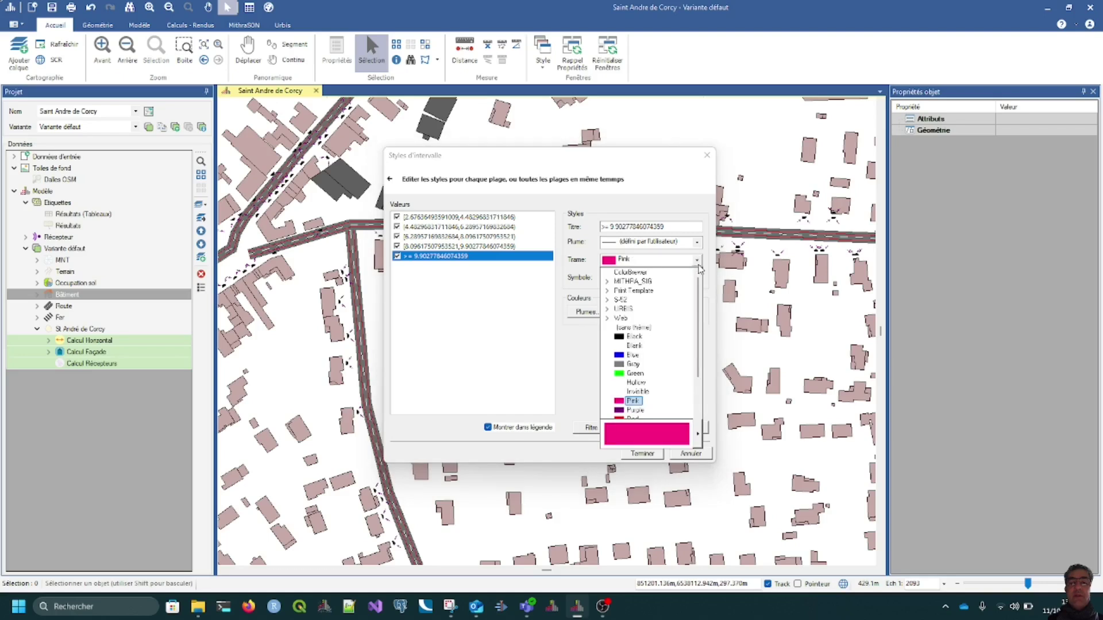
{"action": "left_click", "coordinate": [698, 435]}
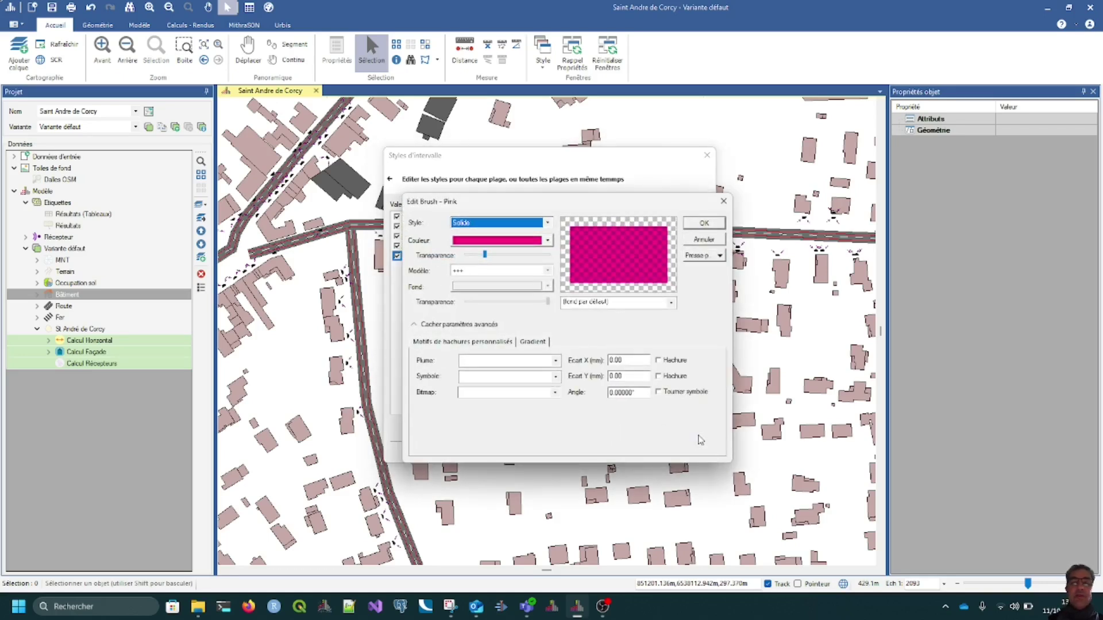
{"action": "left_click", "coordinate": [548, 241]}
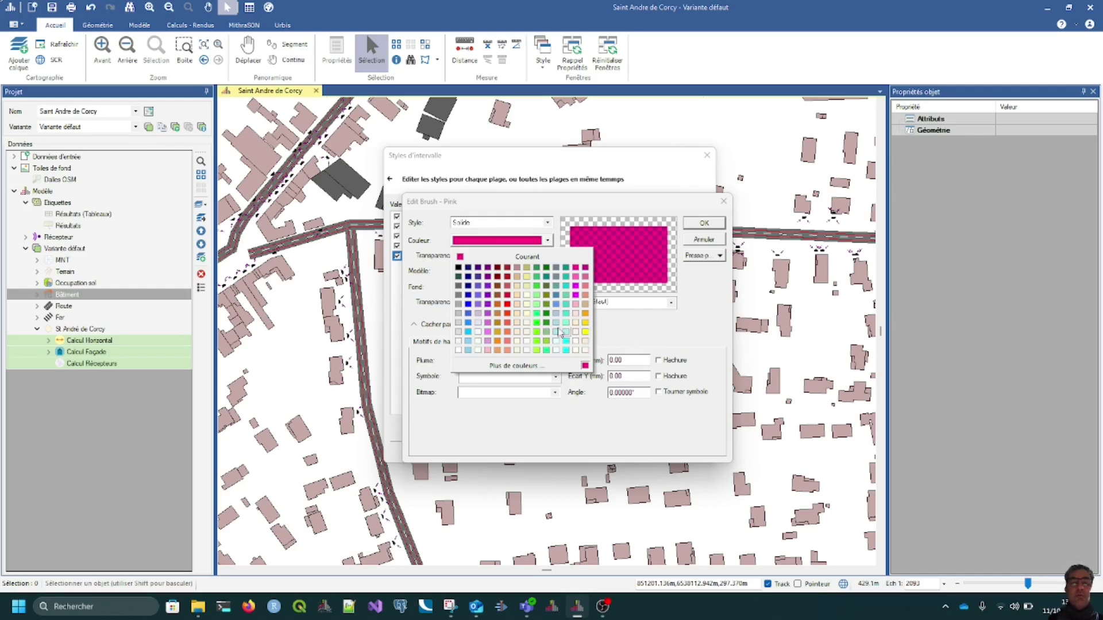
{"action": "left_click", "coordinate": [507, 315]}
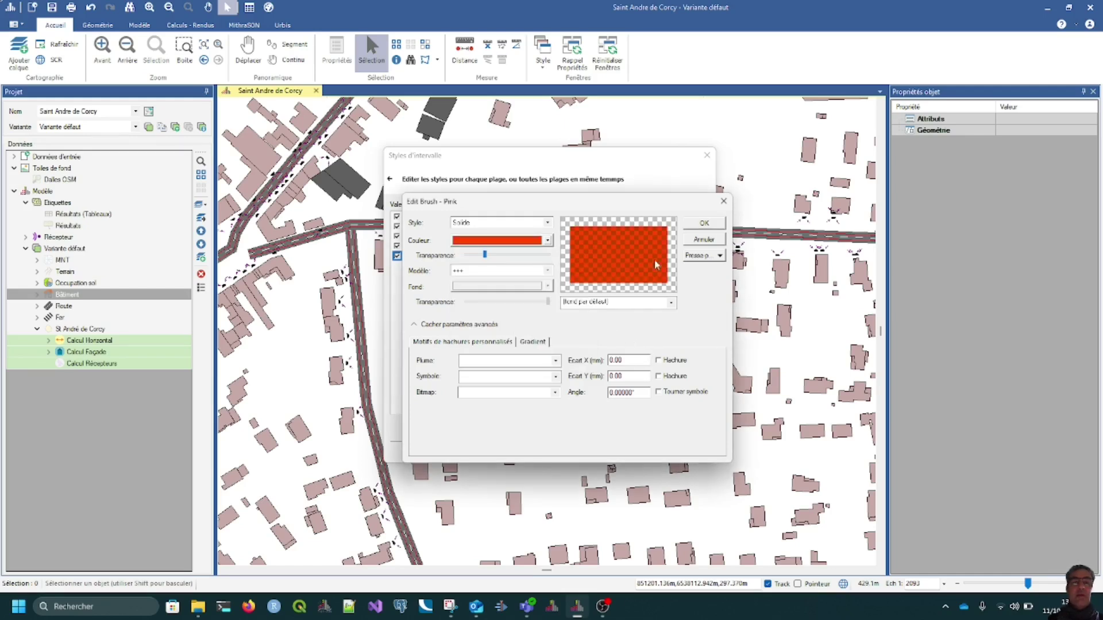
{"action": "left_click", "coordinate": [711, 227]}
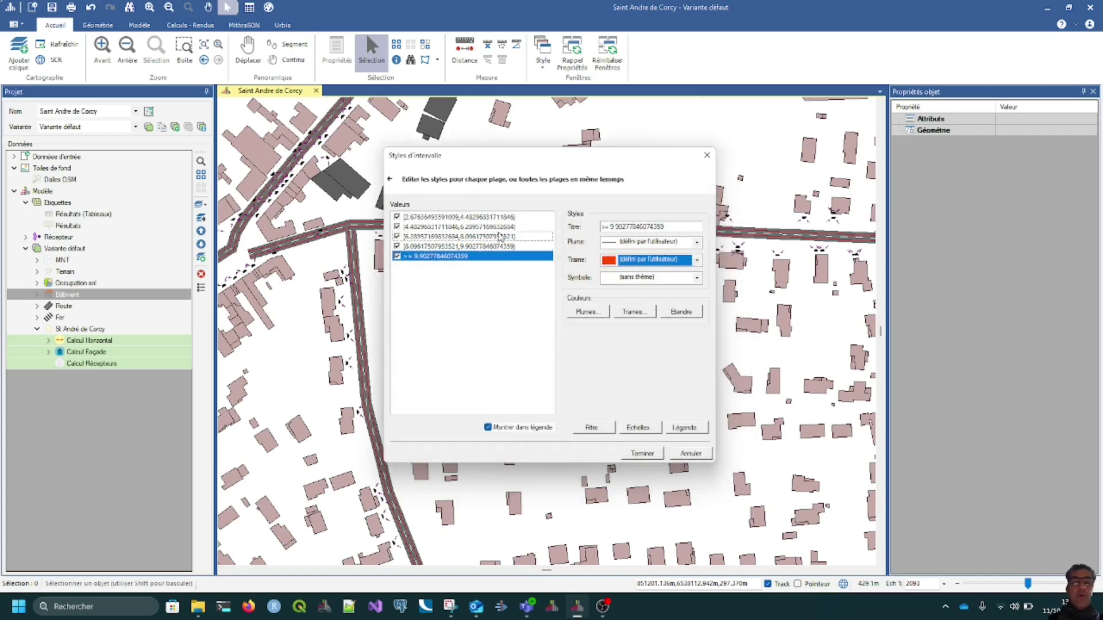
Step: Spread the fill colours across all five intervals from yellow to orange-red, check each one and finish the theme
{"action": "left_click", "coordinate": [491, 247]}
{"action": "left_click", "coordinate": [494, 217]}
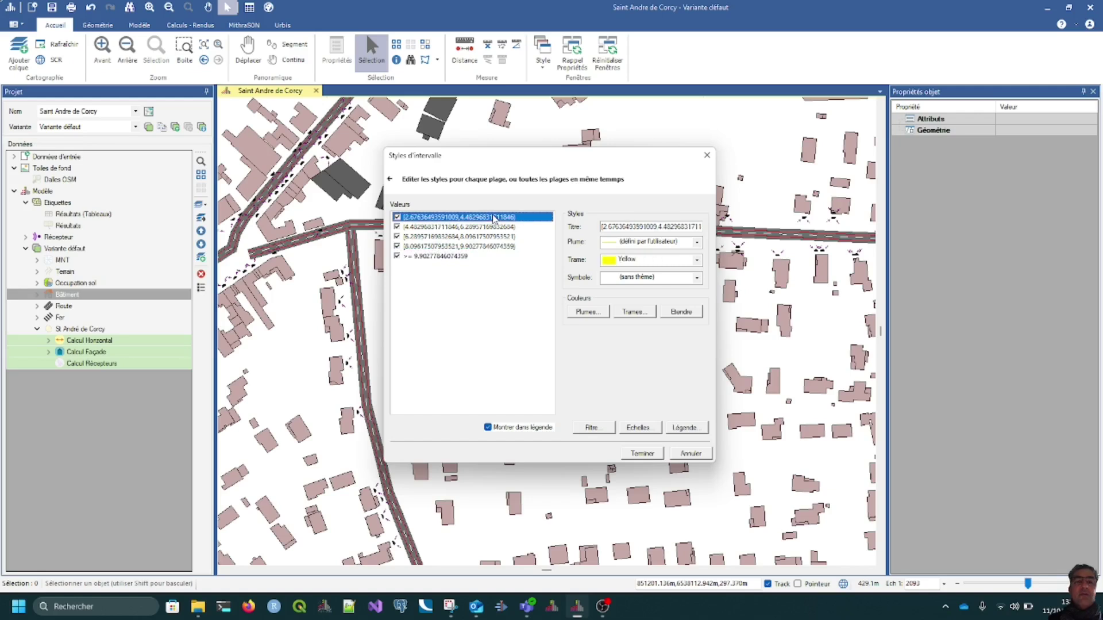
{"action": "left_click", "coordinate": [449, 256], "text": "shift"}
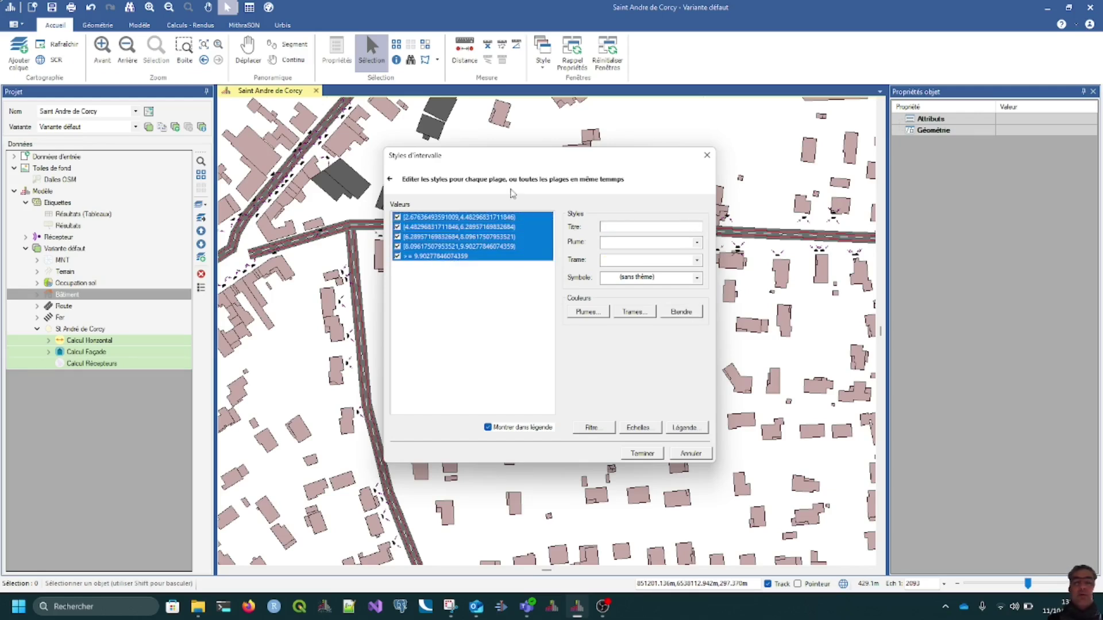
{"action": "left_click", "coordinate": [488, 228]}
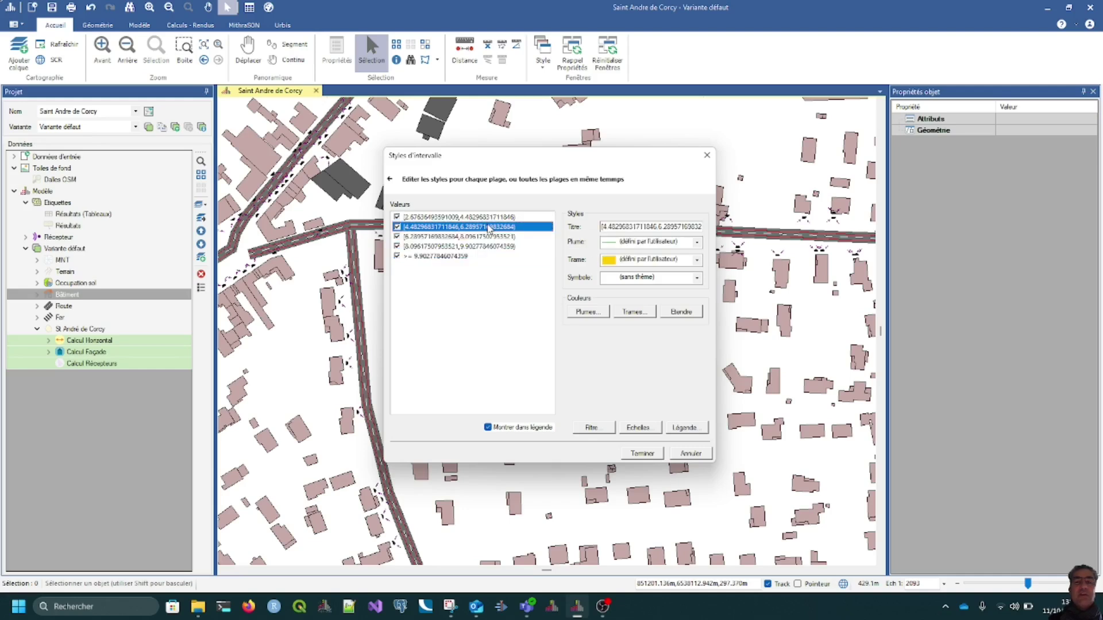
{"action": "left_click", "coordinate": [488, 237]}
{"action": "left_click", "coordinate": [488, 247]}
{"action": "left_click", "coordinate": [488, 256]}
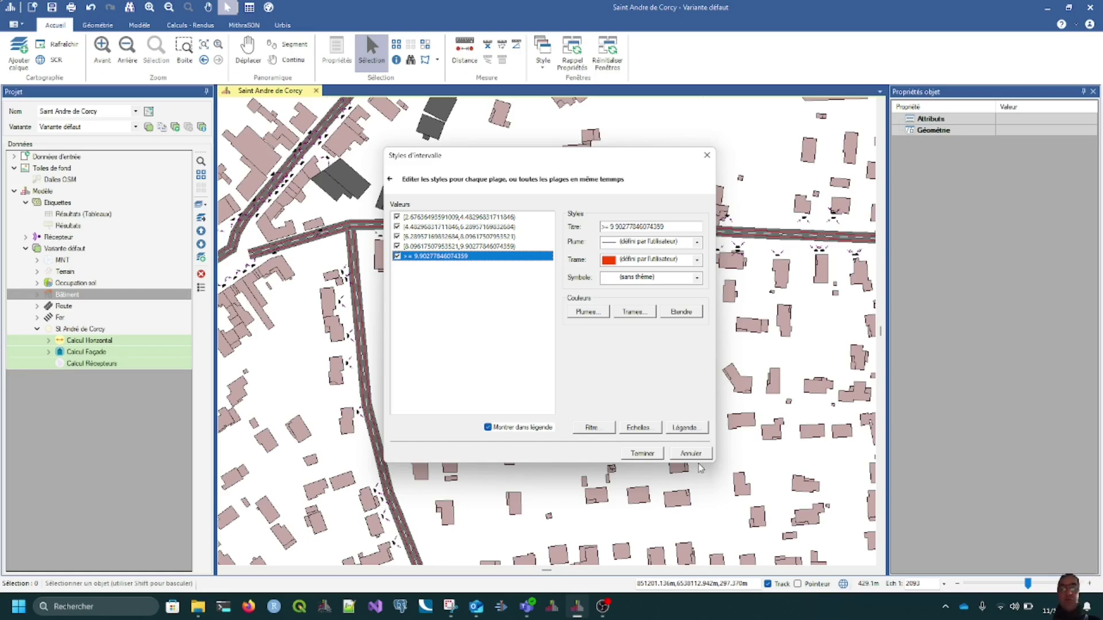
{"action": "left_click", "coordinate": [642, 453]}
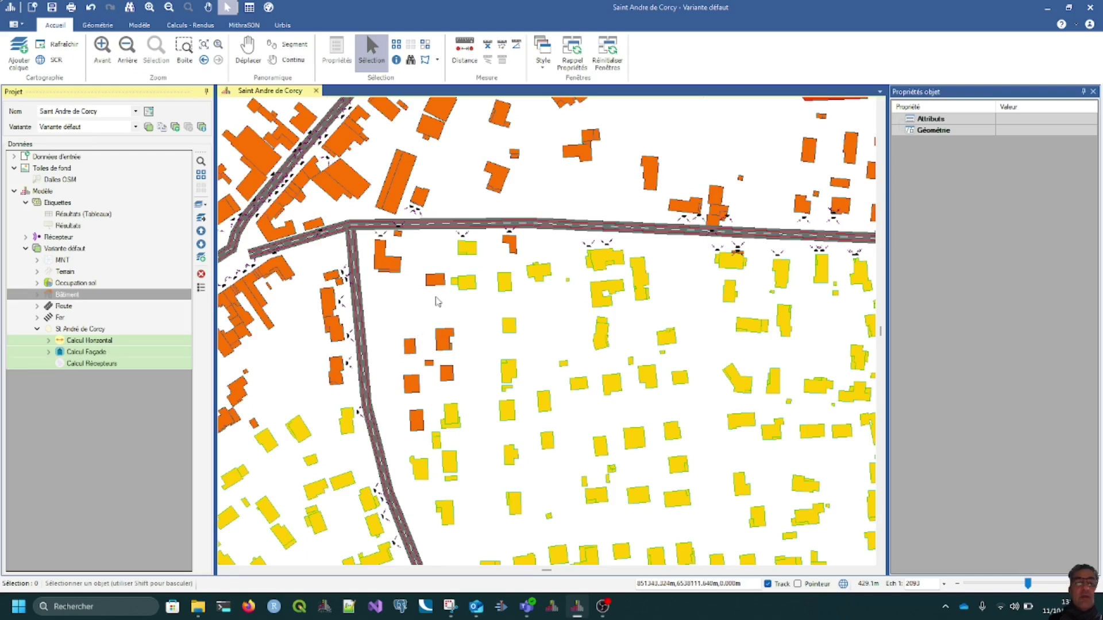
Step: Start a new map for the Calcul Façade calculation and preview its results as individual façade points around the buildings
{"action": "right_click", "coordinate": [82, 353]}
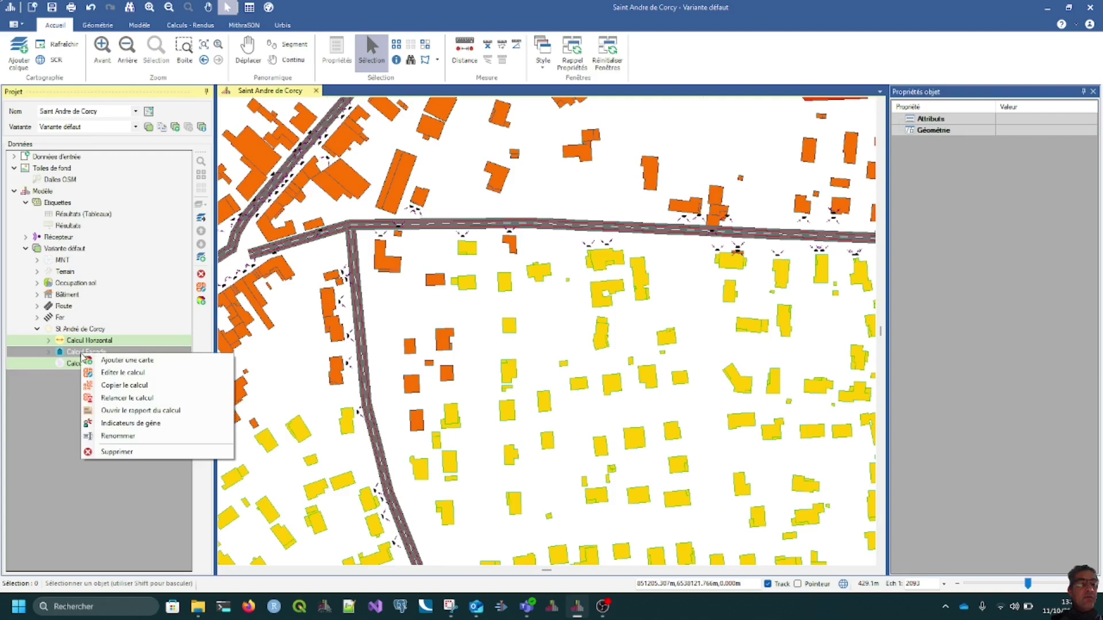
{"action": "left_click", "coordinate": [118, 360]}
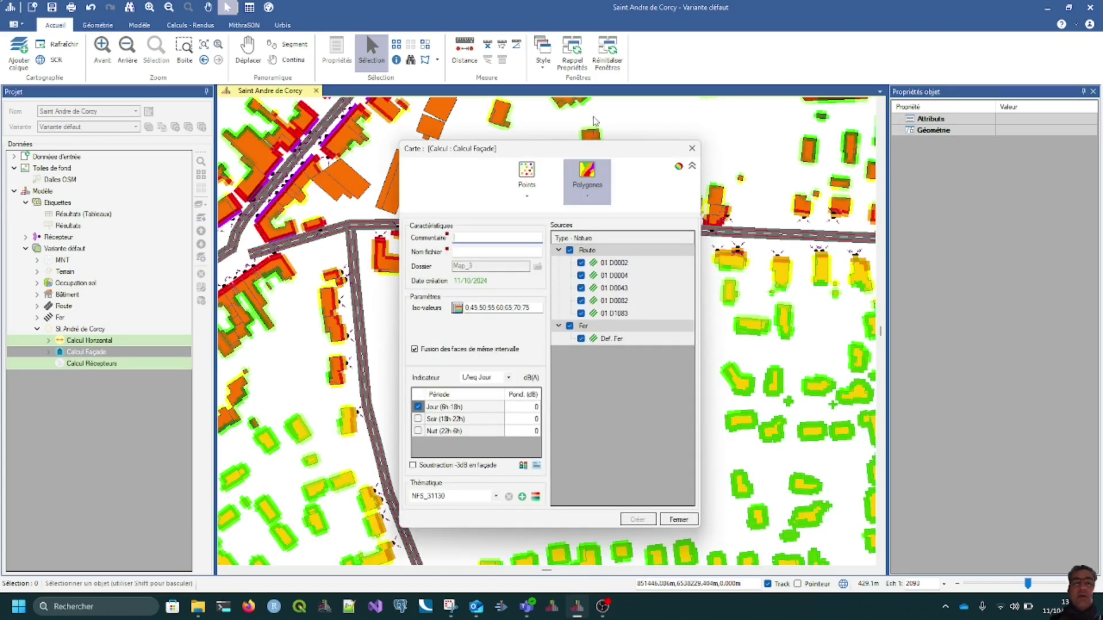
{"action": "left_click_drag", "start_coordinate": [700, 165], "coordinate": [762, 163]}
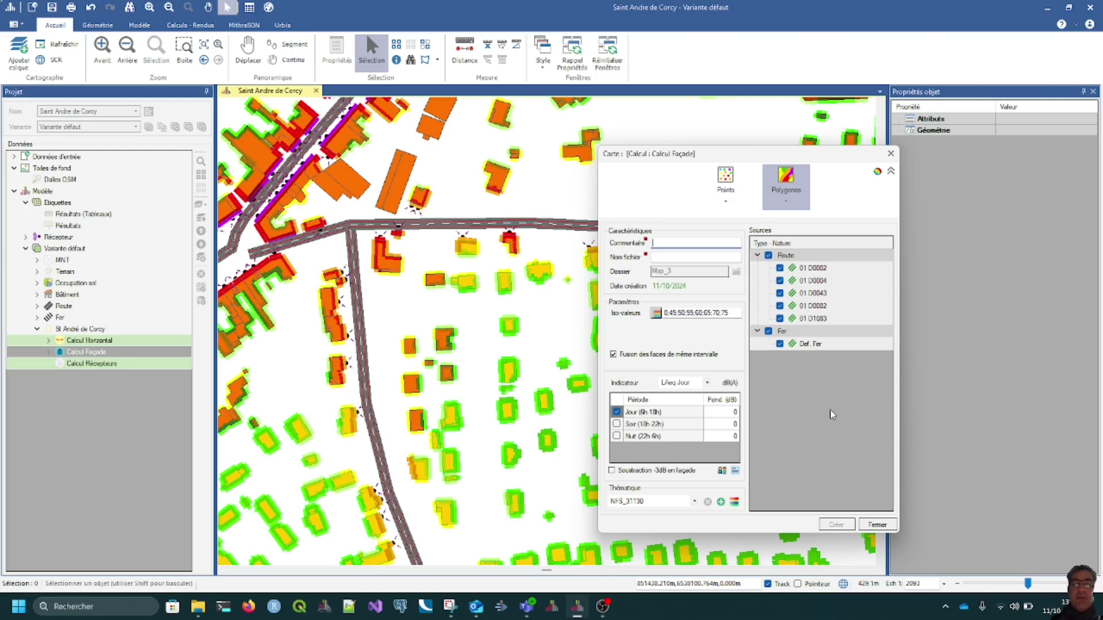
{"action": "left_click", "coordinate": [728, 187]}
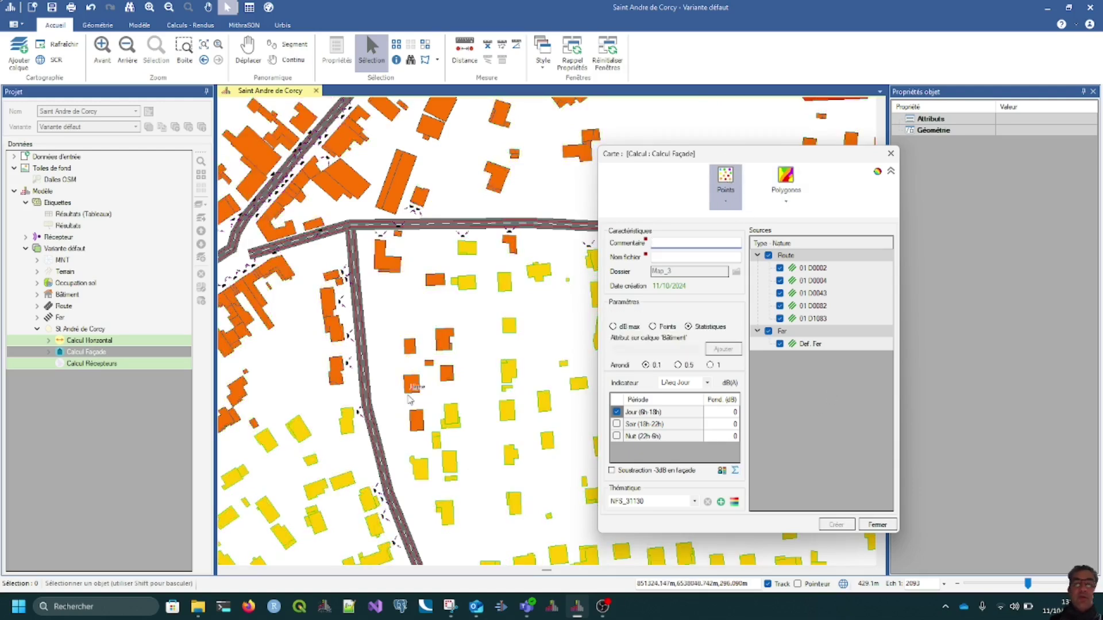
{"action": "left_click", "coordinate": [653, 327]}
{"action": "scroll", "coordinate": [507, 394], "scroll_direction": "up", "scroll_amount": 2}
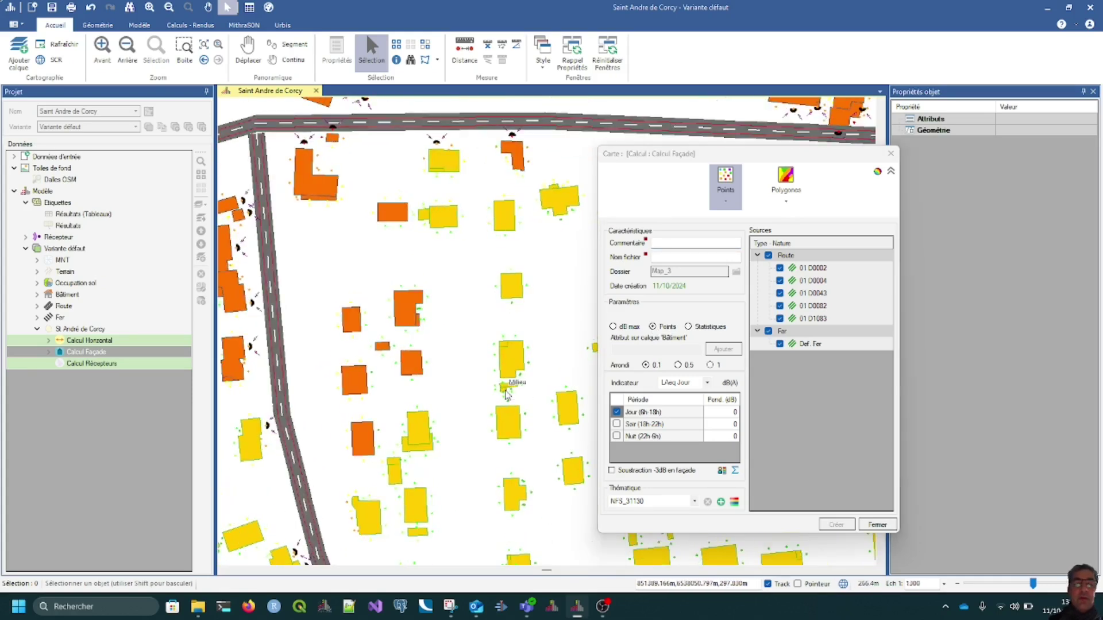
{"action": "scroll", "coordinate": [508, 394], "scroll_direction": "up", "scroll_amount": 3}
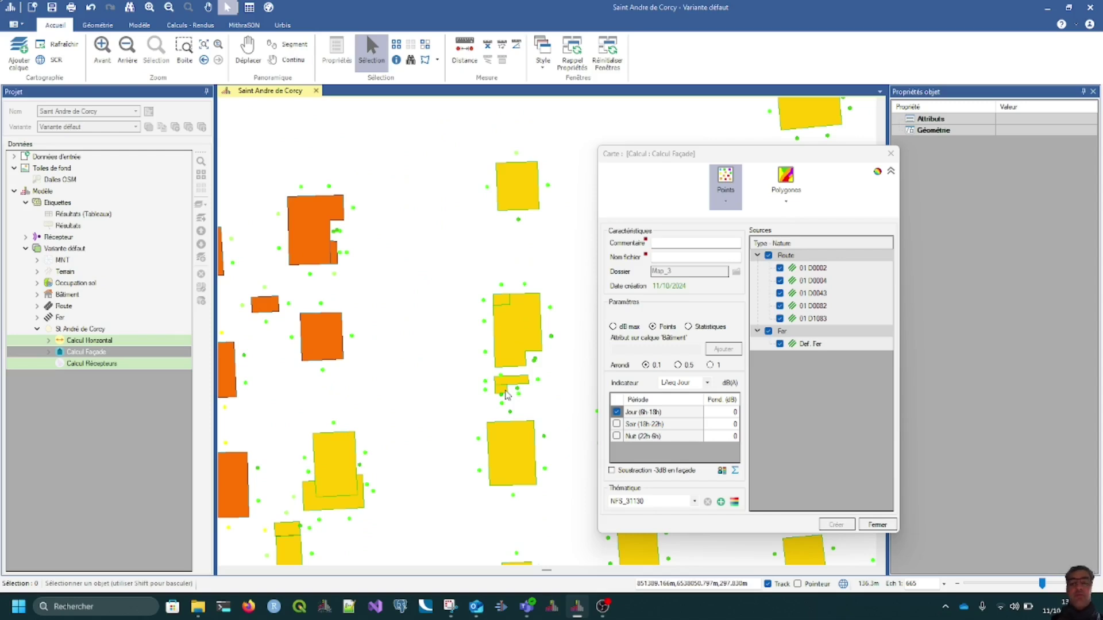
Step: Add each building's maximum façade level (dB max, LDEN indicator) to the Bâtiment layer as attribute LdenMax, without creating the map
{"action": "left_click", "coordinate": [613, 328]}
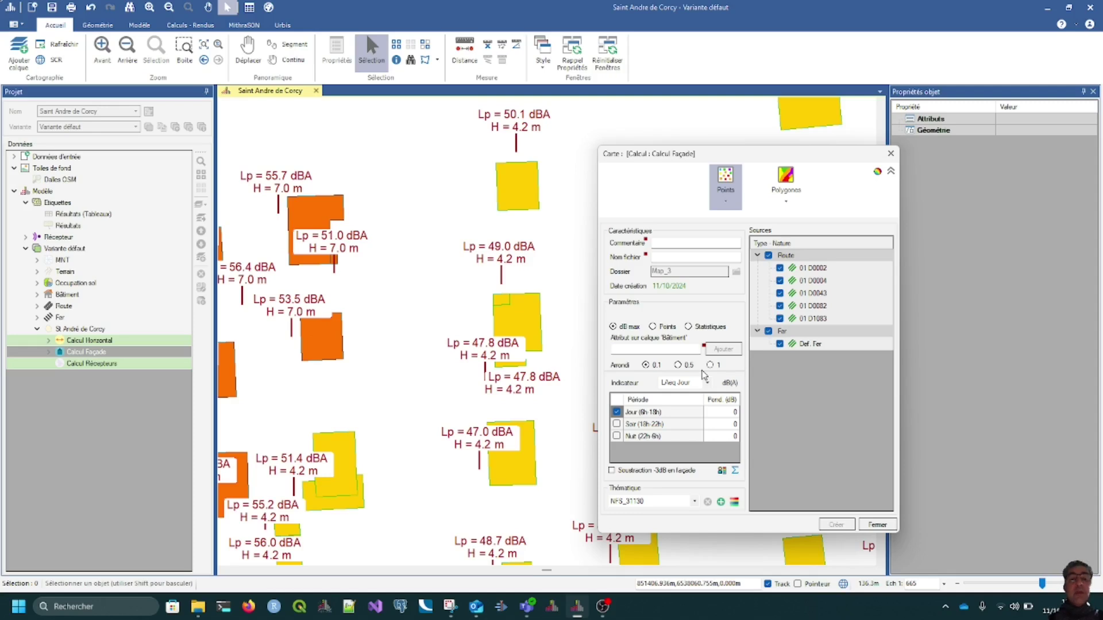
{"action": "left_click", "coordinate": [683, 351]}
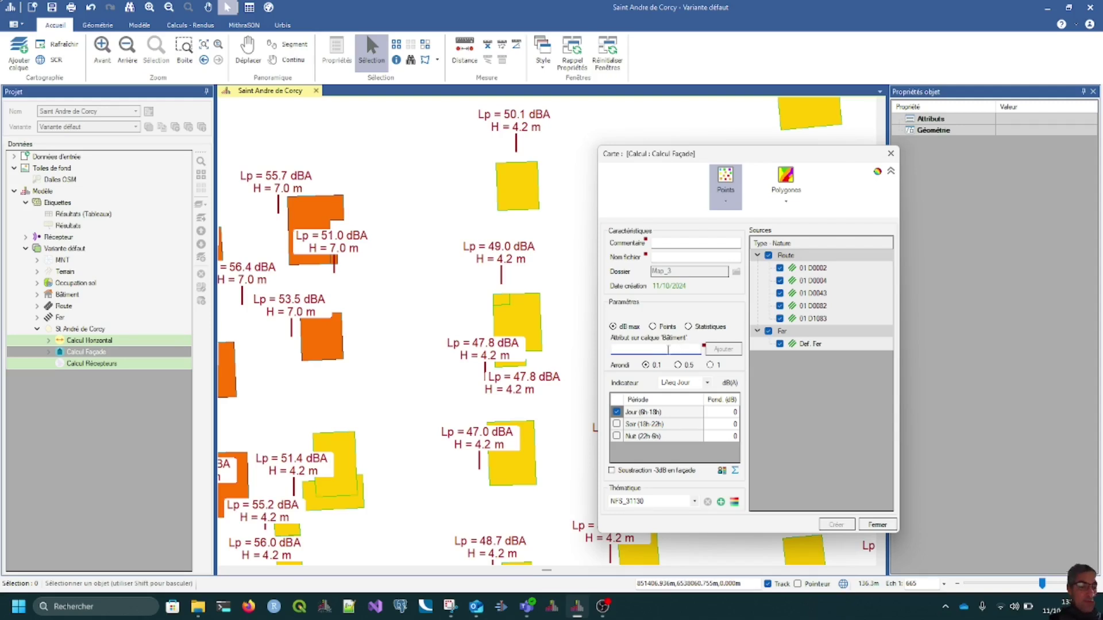
{"action": "type", "text": "LdenMax"}
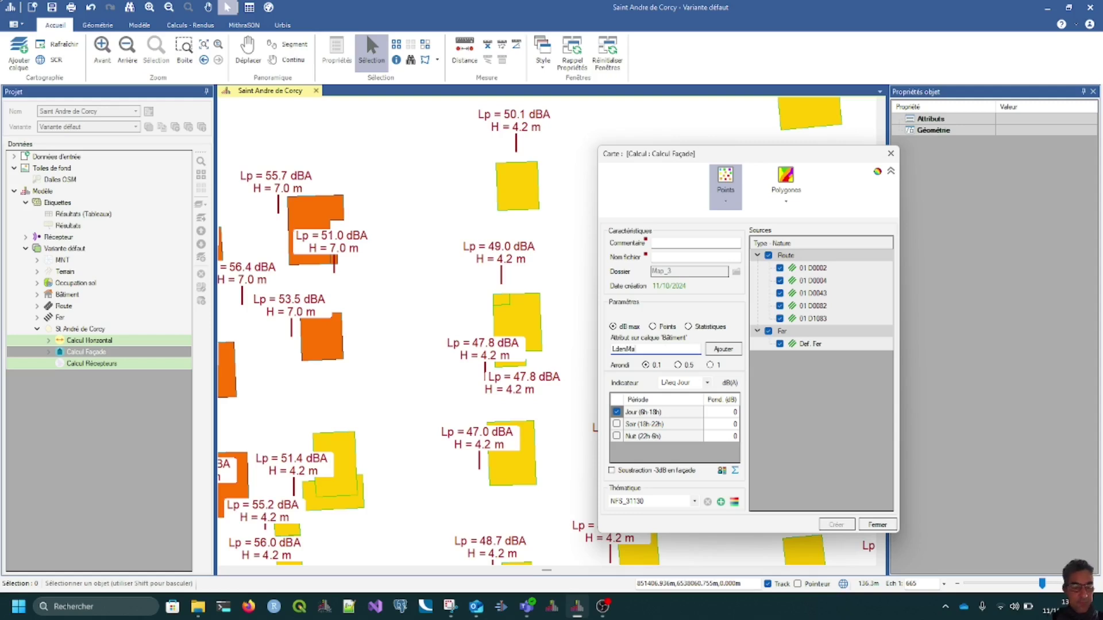
{"action": "left_click", "coordinate": [707, 382]}
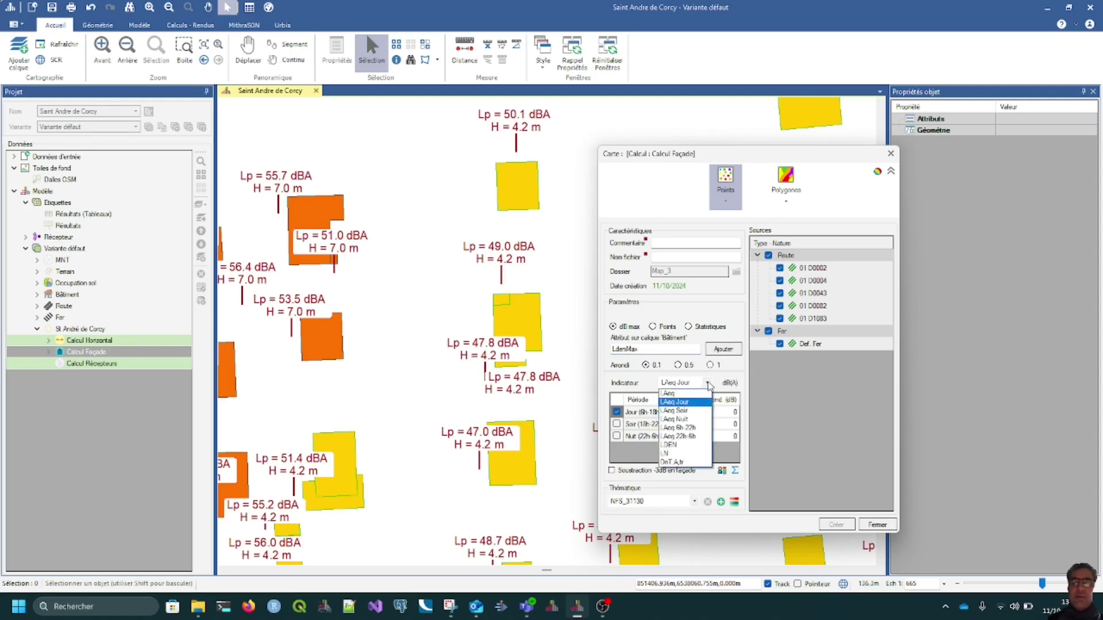
{"action": "left_click", "coordinate": [689, 446]}
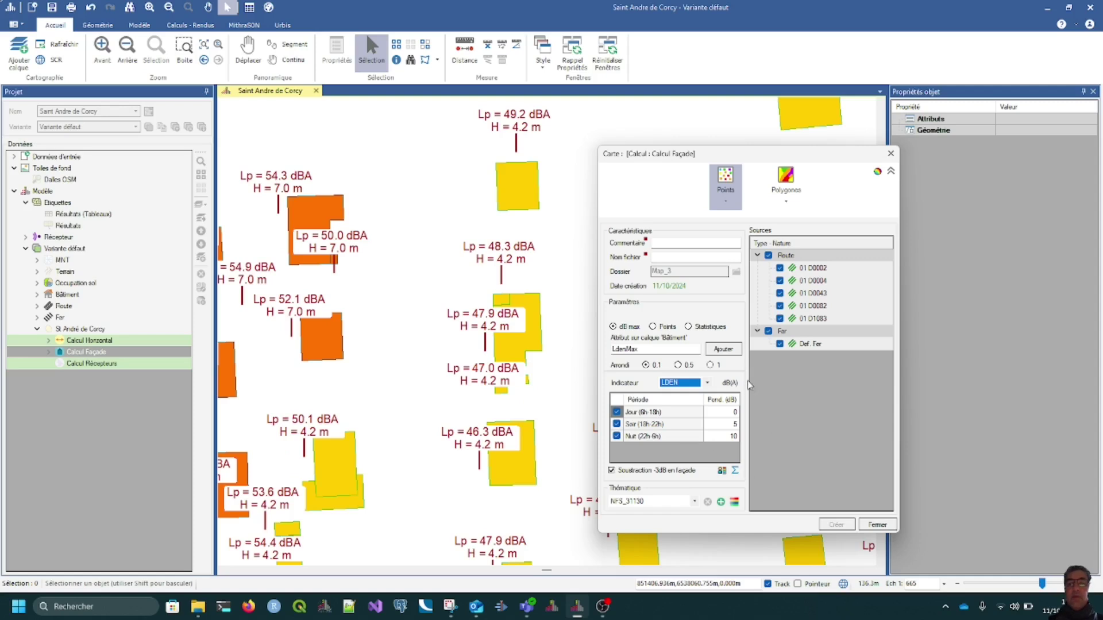
{"action": "left_click", "coordinate": [735, 352]}
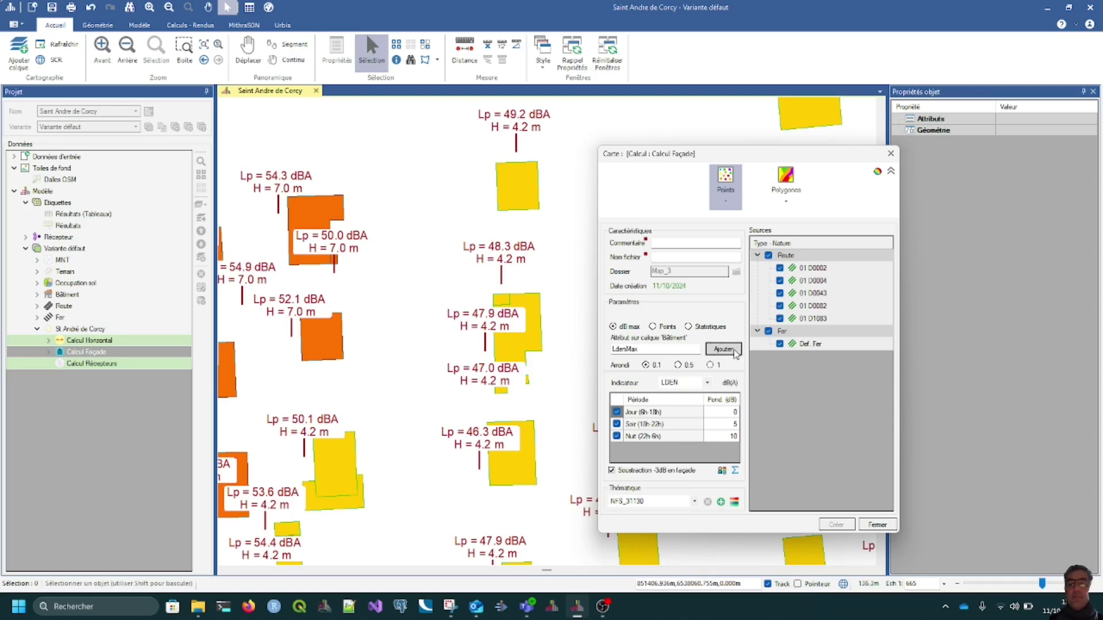
{"action": "left_click", "coordinate": [886, 527]}
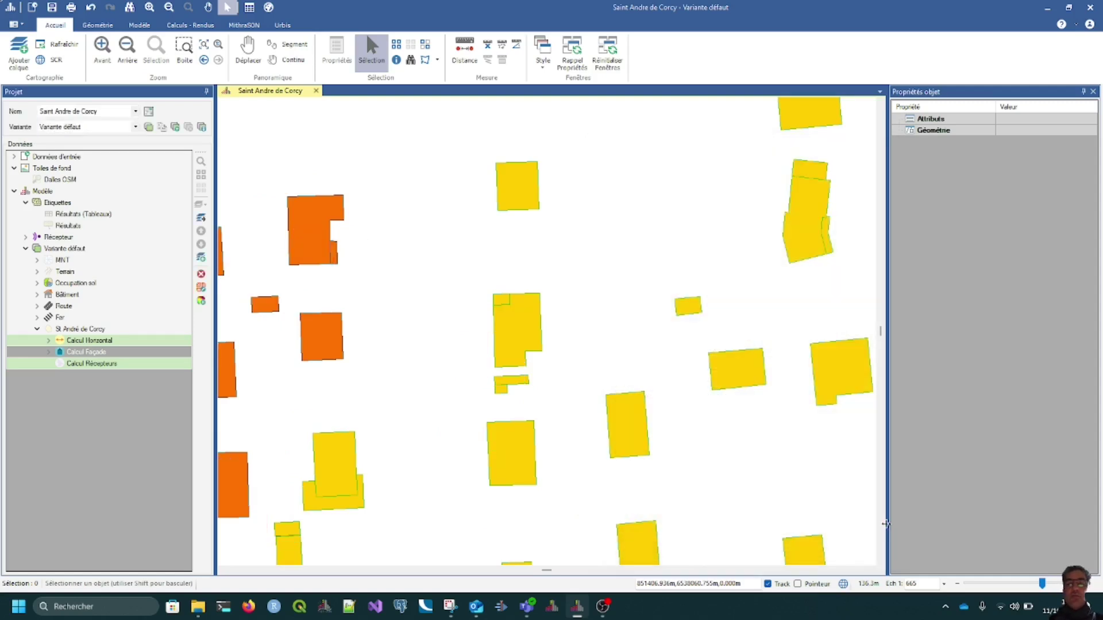
Step: Select a building on the Bâtiment layer and examine its LdenMax attribute
{"action": "left_click", "coordinate": [66, 294]}
{"action": "left_click", "coordinate": [306, 235]}
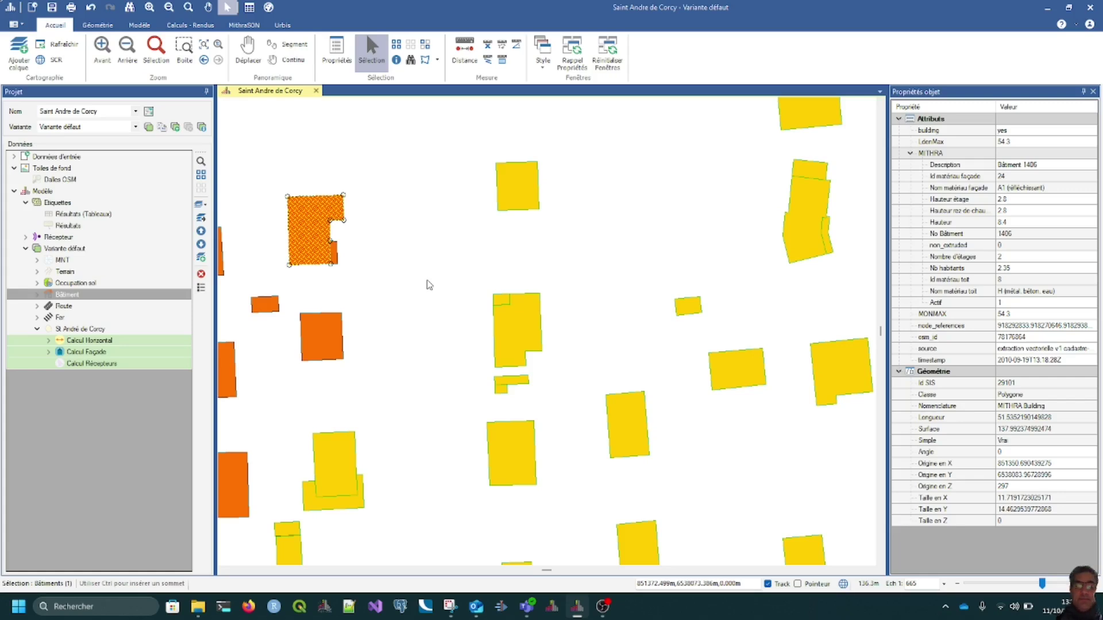
{"action": "mouse_move", "coordinate": [587, 605]}
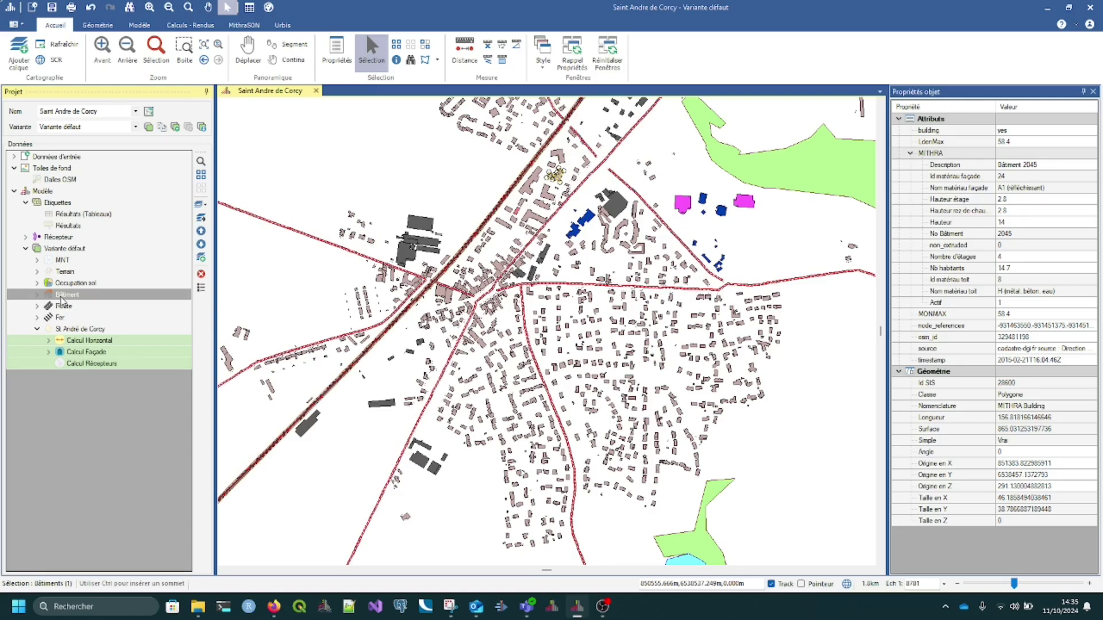
Step: Start a Valeurs individuelles style theme on the Bâtiment layer
{"action": "right_click", "coordinate": [61, 296]}
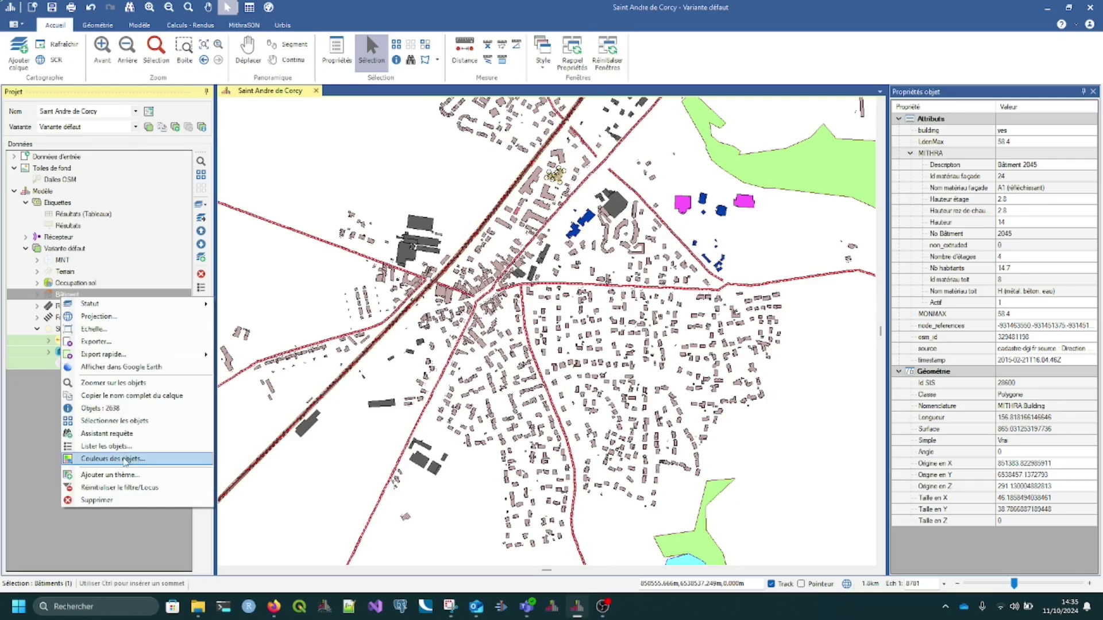
{"action": "left_click", "coordinate": [127, 479]}
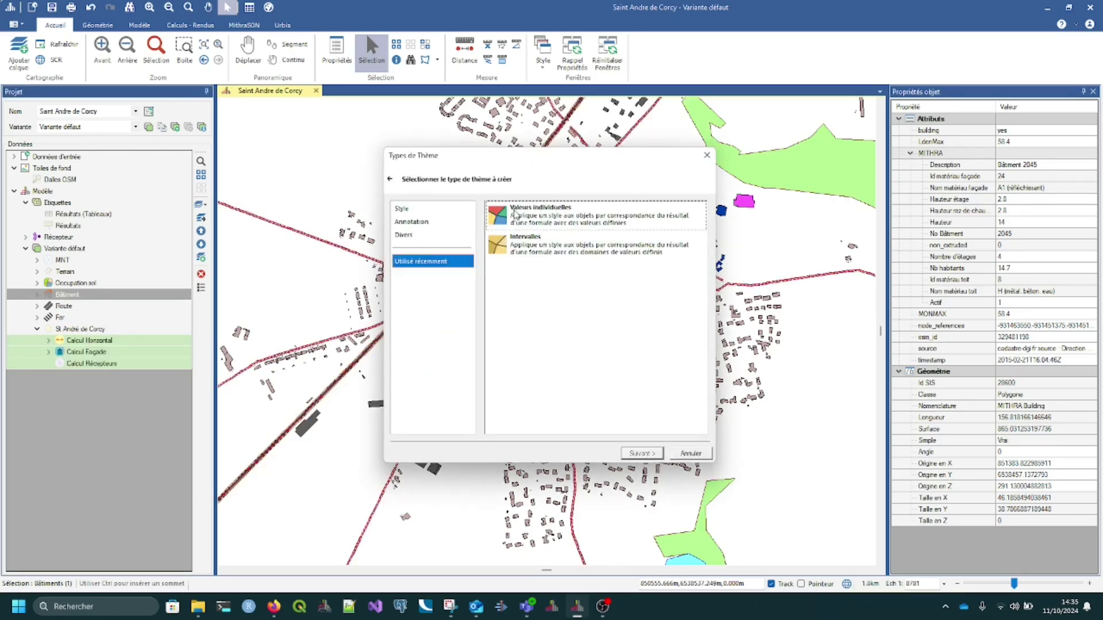
{"action": "left_click", "coordinate": [454, 210]}
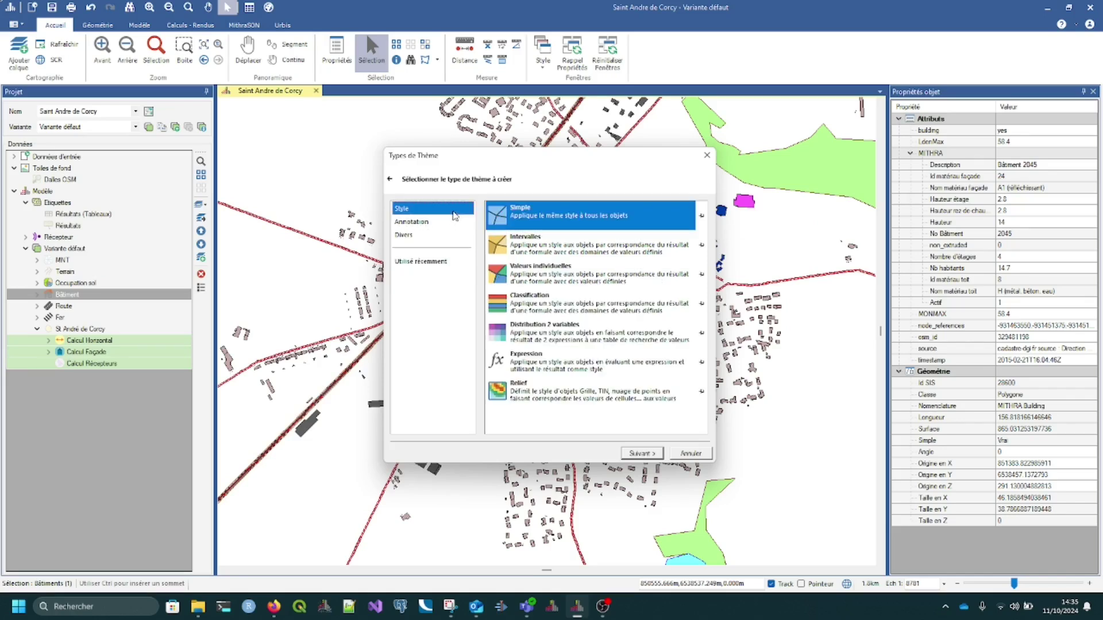
{"action": "double_click", "coordinate": [563, 283]}
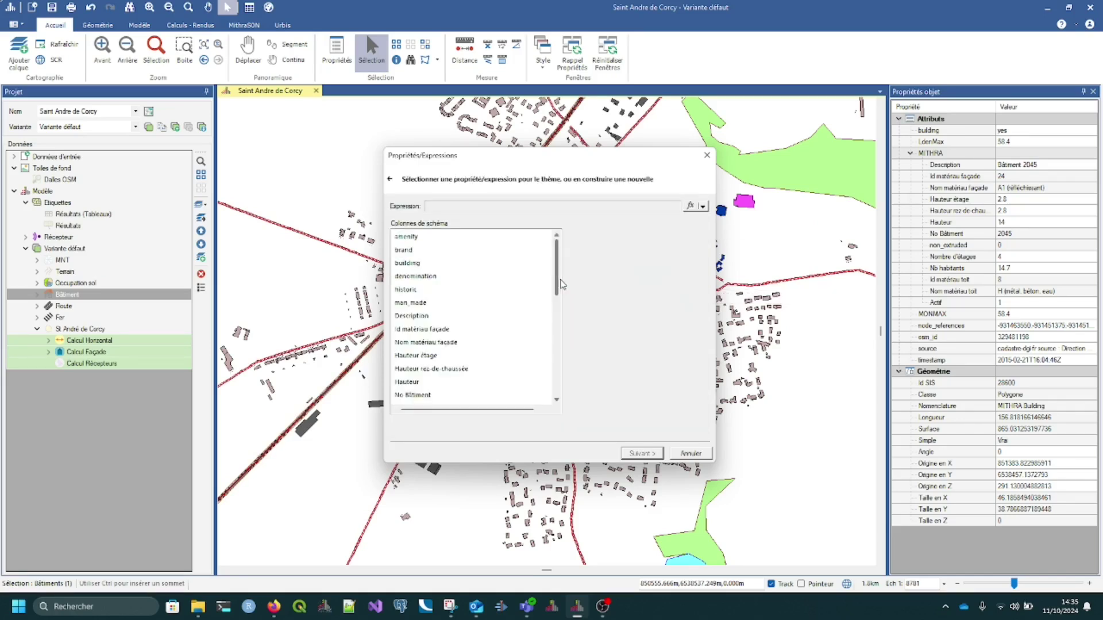
Step: Open the expression builder for the theme and insert the value of the LdenMax attribute
{"action": "left_click", "coordinate": [703, 207]}
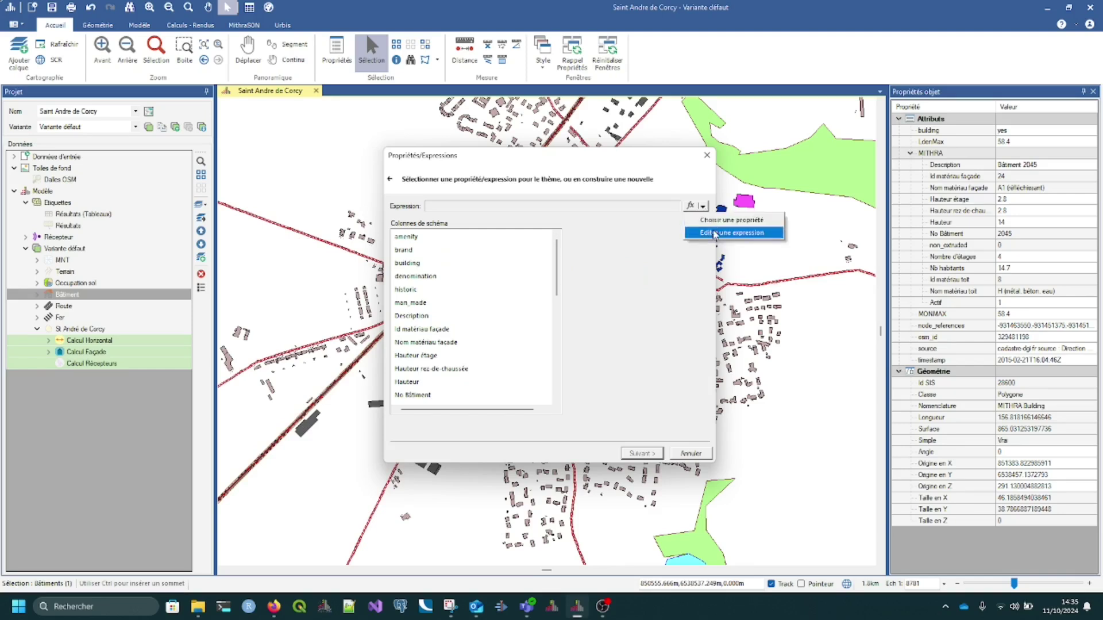
{"action": "left_click", "coordinate": [716, 233]}
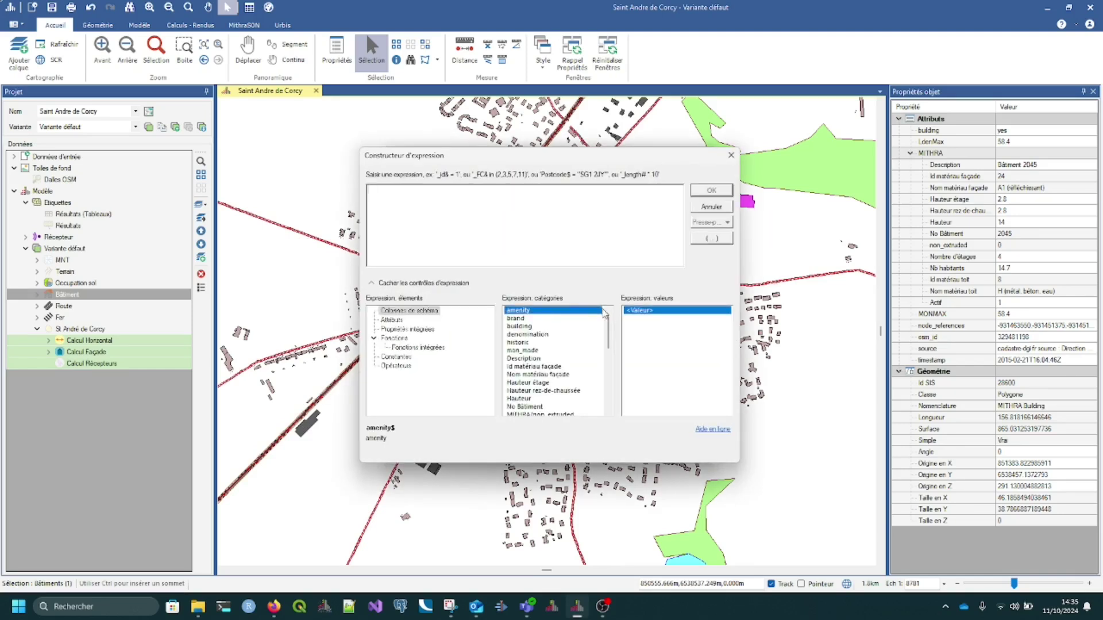
{"action": "left_click", "coordinate": [519, 328]}
{"action": "left_click", "coordinate": [392, 320]}
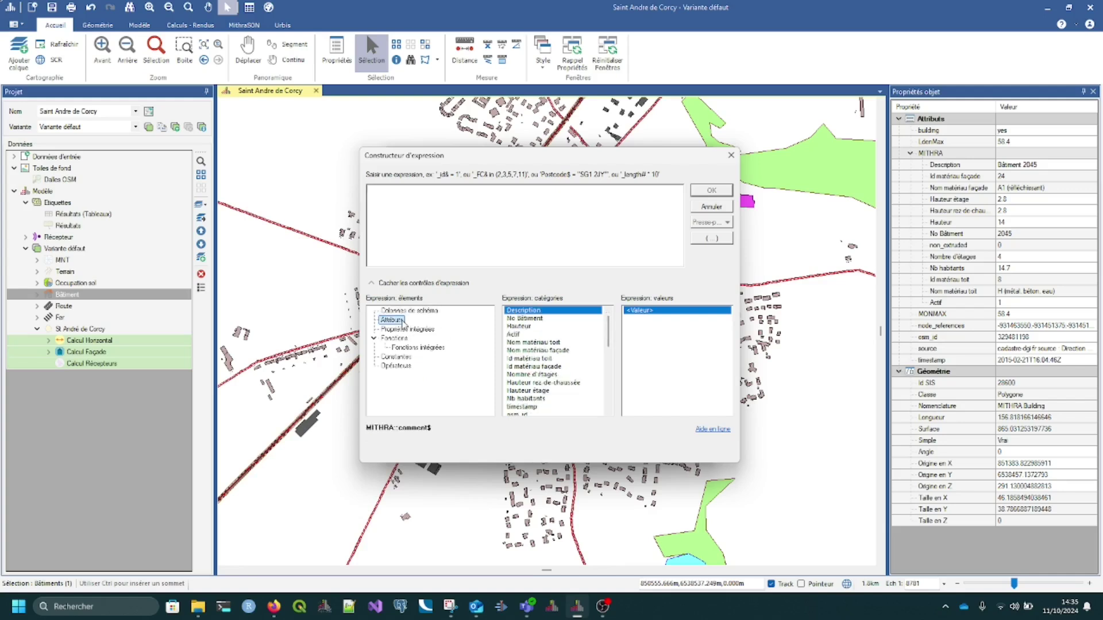
{"action": "scroll", "coordinate": [609, 334], "scroll_direction": "down", "scroll_amount": 4}
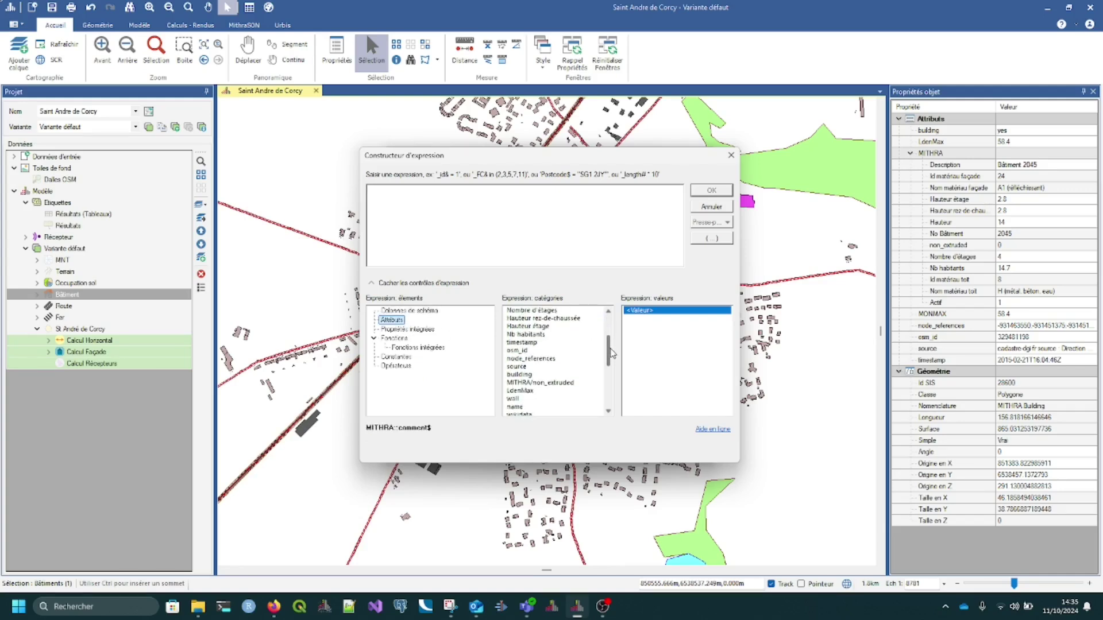
{"action": "left_click", "coordinate": [543, 391]}
{"action": "left_click", "coordinate": [541, 384]}
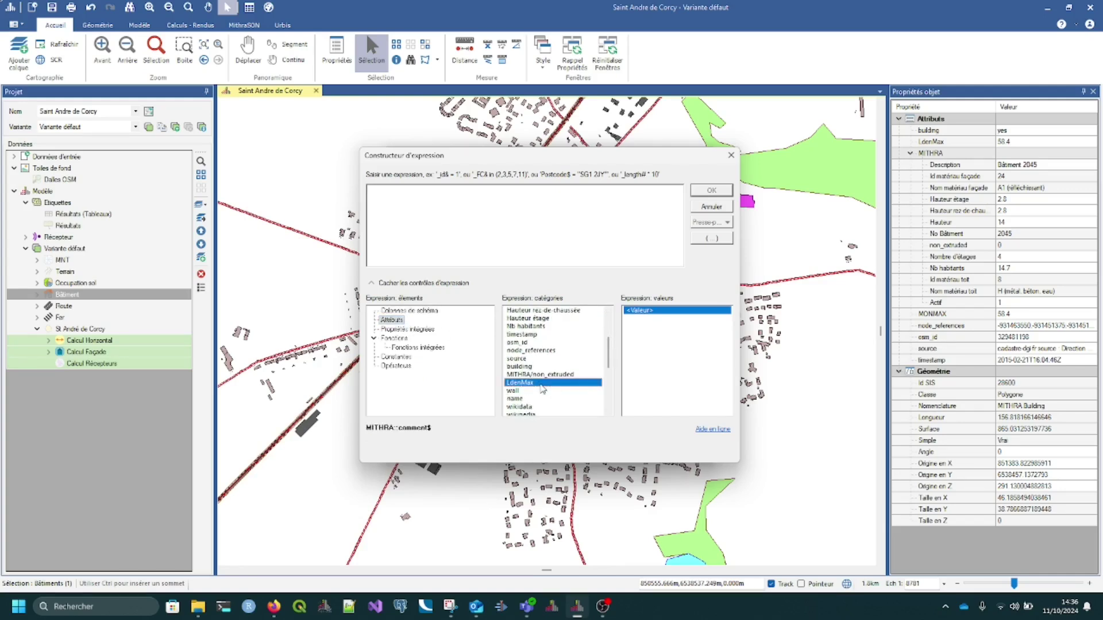
{"action": "double_click", "coordinate": [650, 312]}
Step: Complete the theme expression as LdenMax#>68 and accept it
{"action": "double_click", "coordinate": [371, 191]}
{"action": "left_click", "coordinate": [450, 193]}
{"action": "type", "text": "="}
{"action": "type", "text": "68"}
{"action": "left_click", "coordinate": [706, 191]}
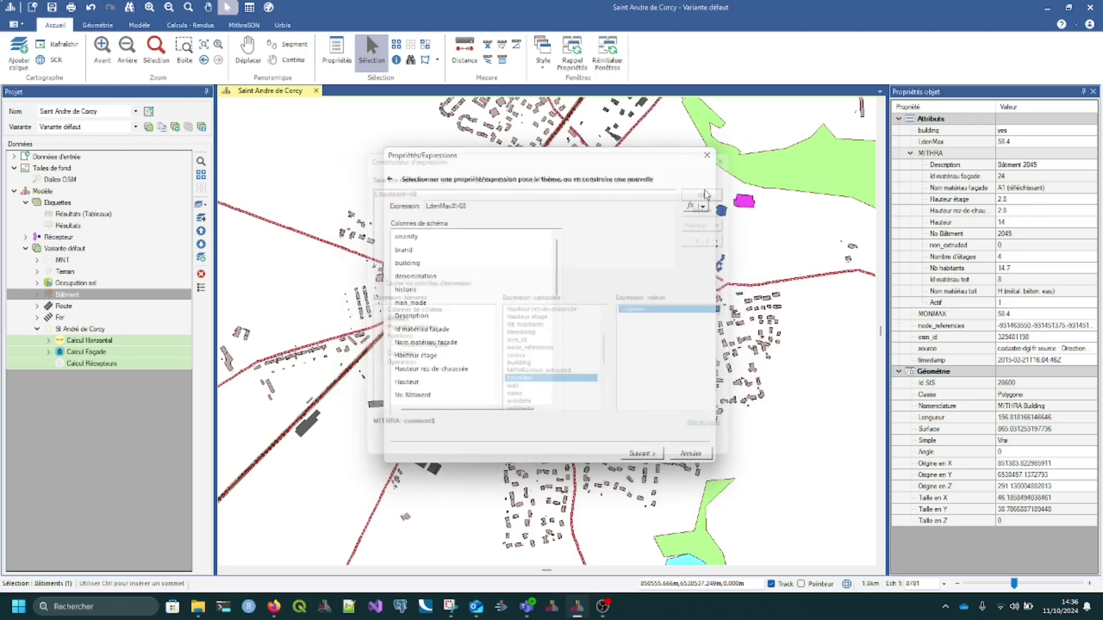
Step: Scan the layer for the expression's existing values and check the default styles of values 0 and -1
{"action": "left_click", "coordinate": [648, 453]}
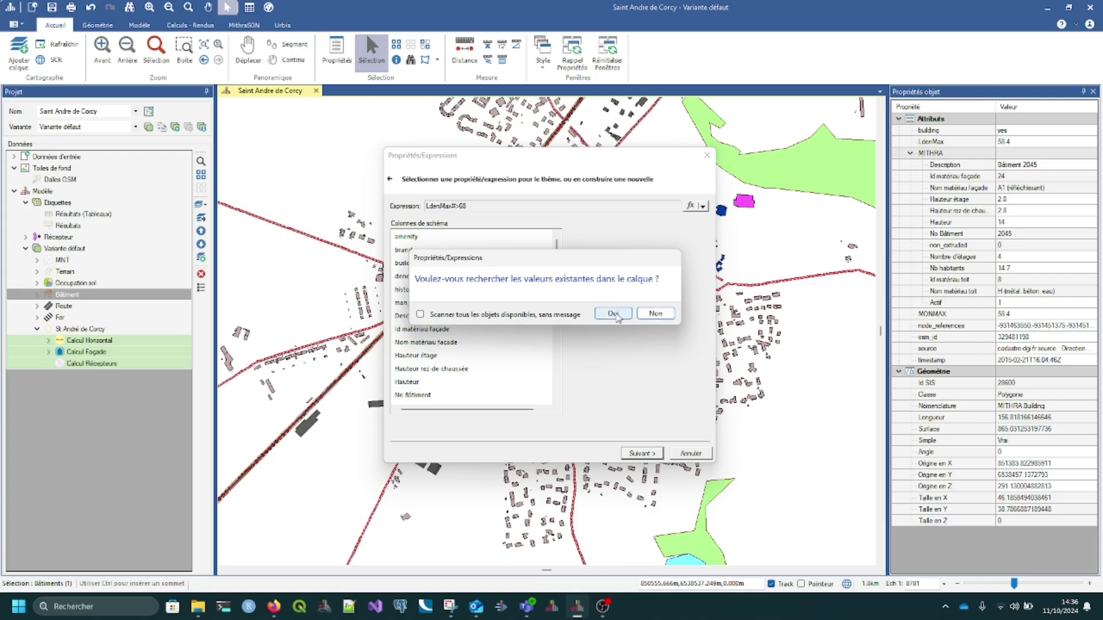
{"action": "left_click", "coordinate": [614, 314]}
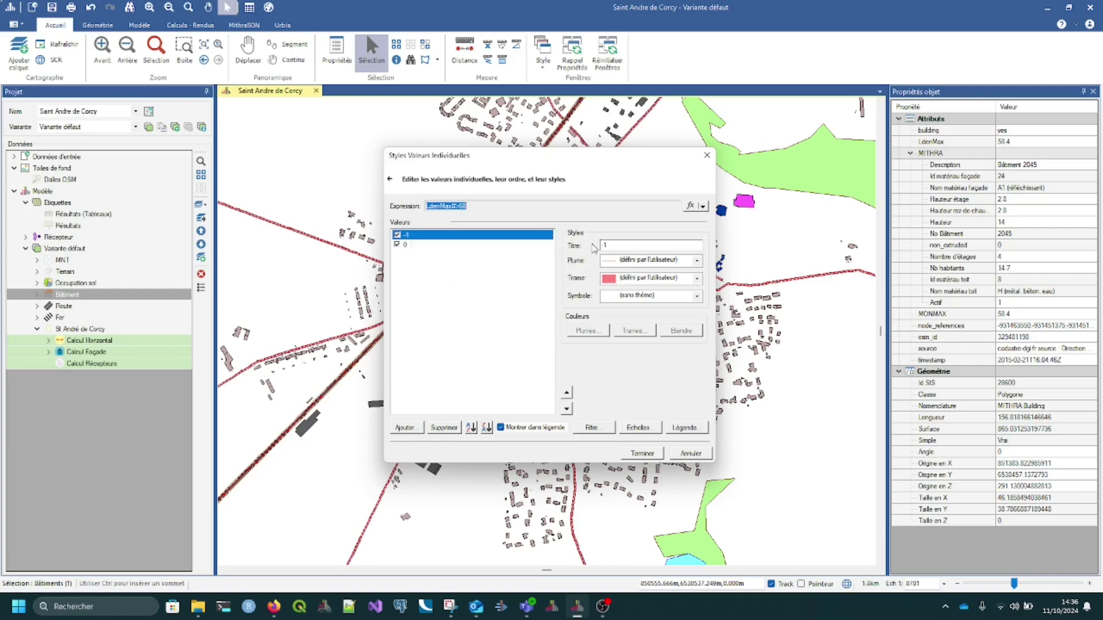
{"action": "left_click", "coordinate": [417, 246]}
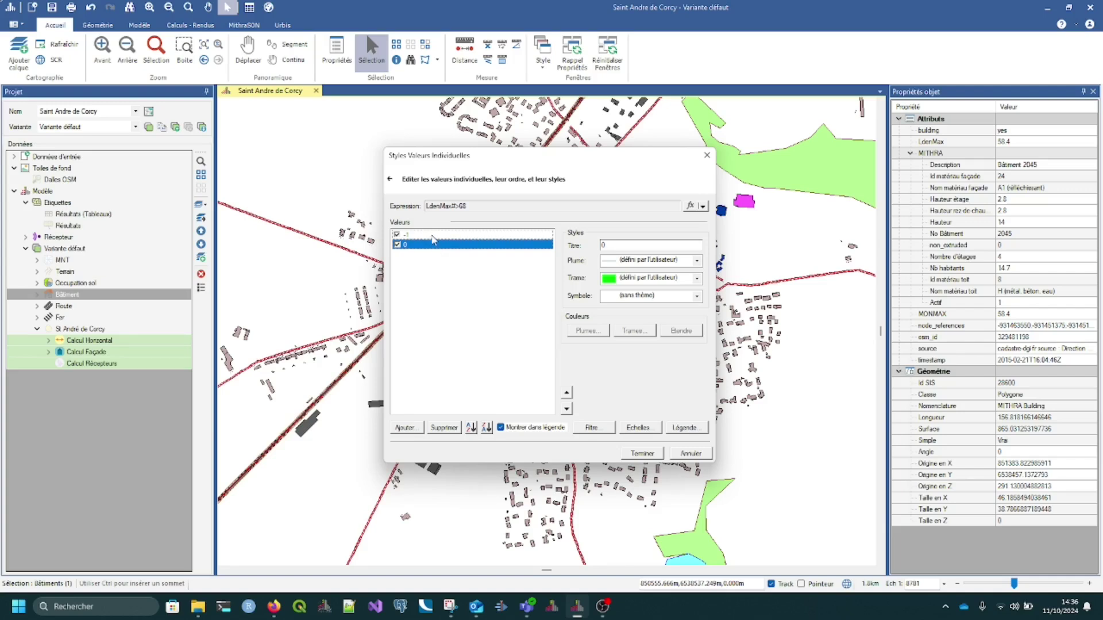
{"action": "left_click", "coordinate": [432, 236]}
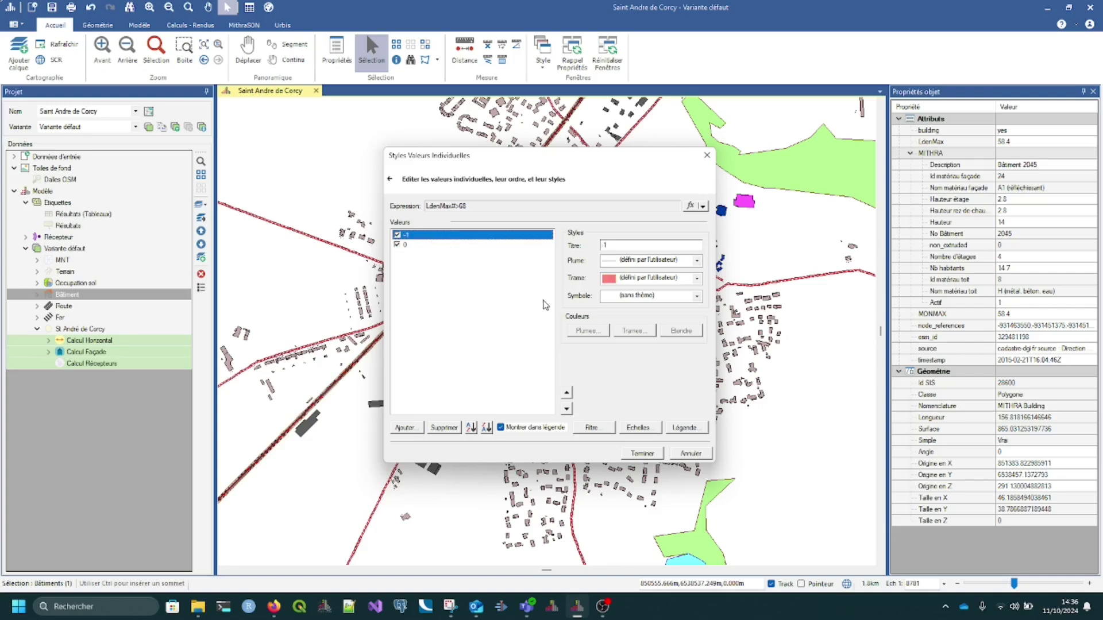
Step: Set the fill of value -1 to Red, keep its user-defined outline and finish the theme
{"action": "left_click", "coordinate": [697, 279]}
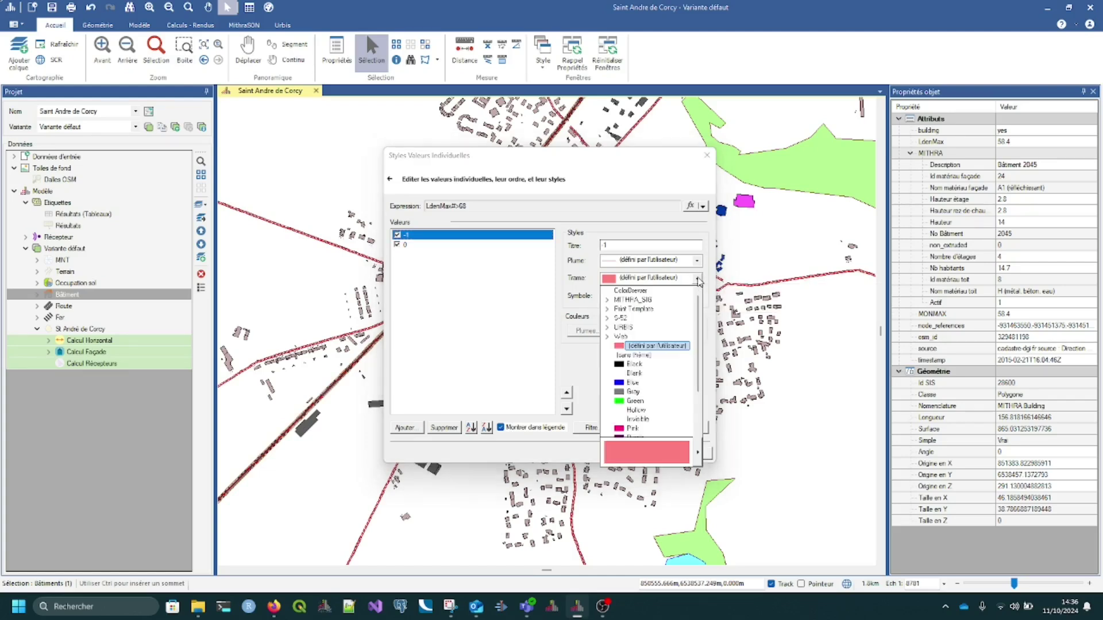
{"action": "scroll", "coordinate": [635, 430], "scroll_direction": "down", "scroll_amount": 2}
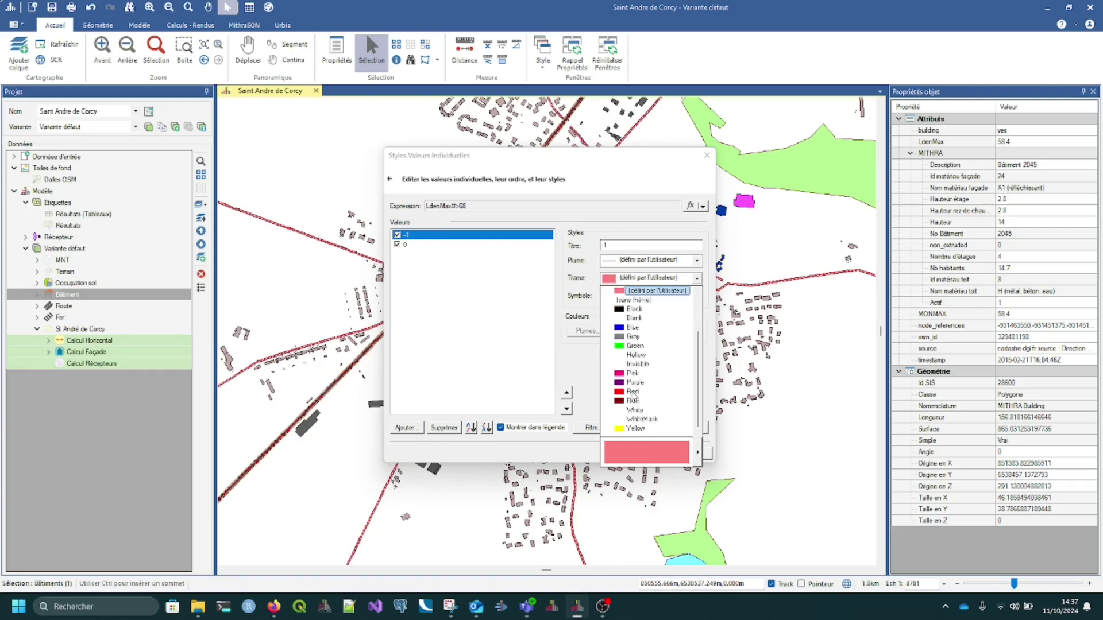
{"action": "left_click", "coordinate": [634, 393]}
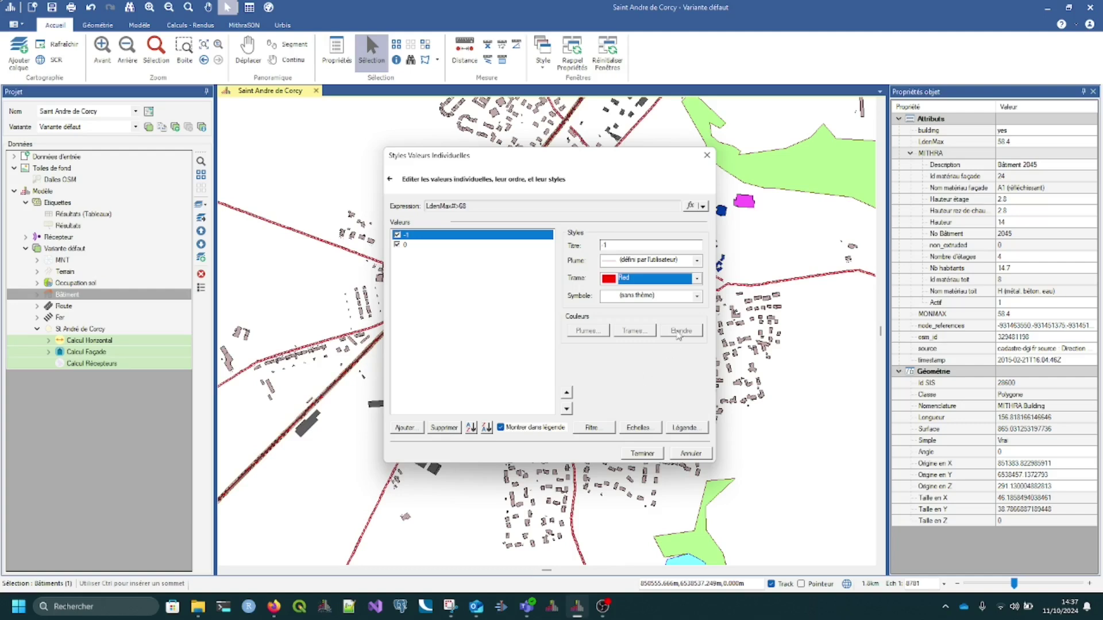
{"action": "left_click", "coordinate": [697, 263]}
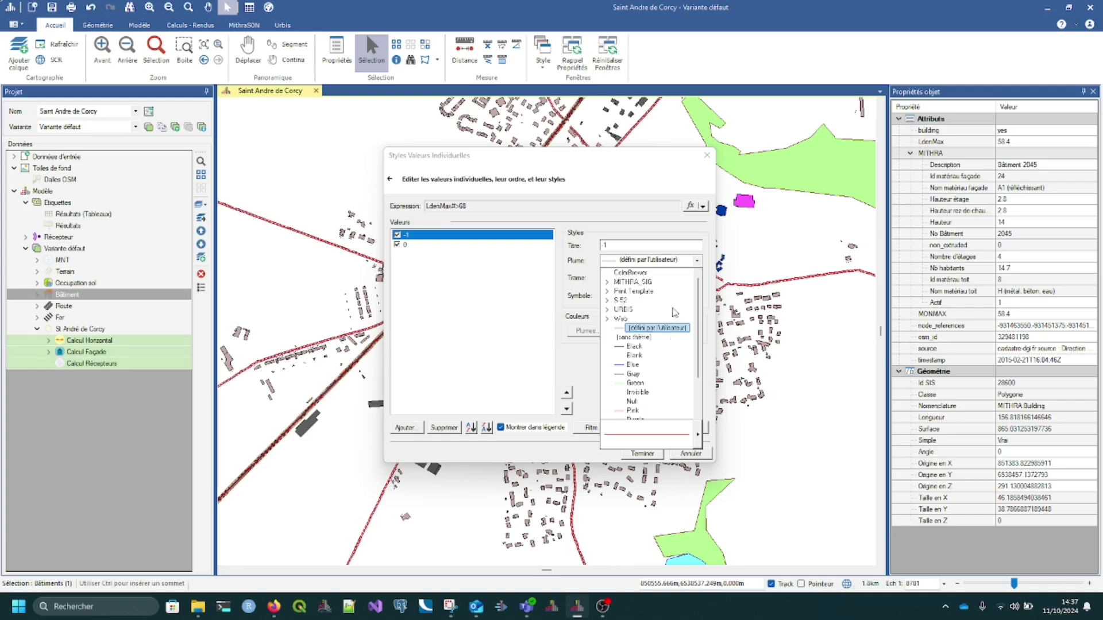
{"action": "left_click", "coordinate": [636, 231]}
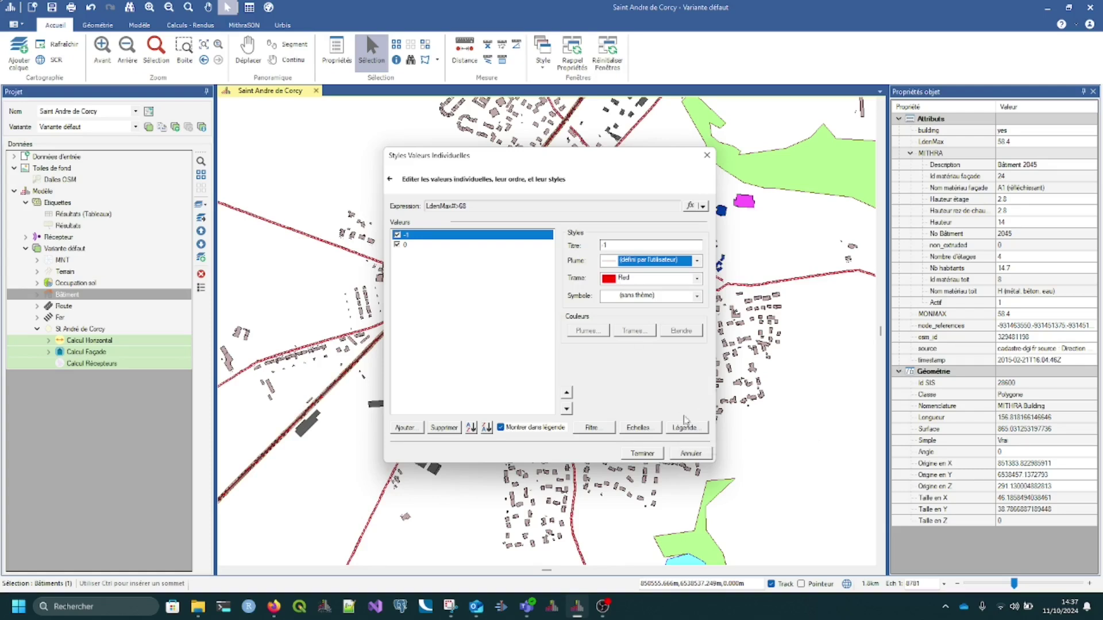
{"action": "left_click", "coordinate": [651, 455]}
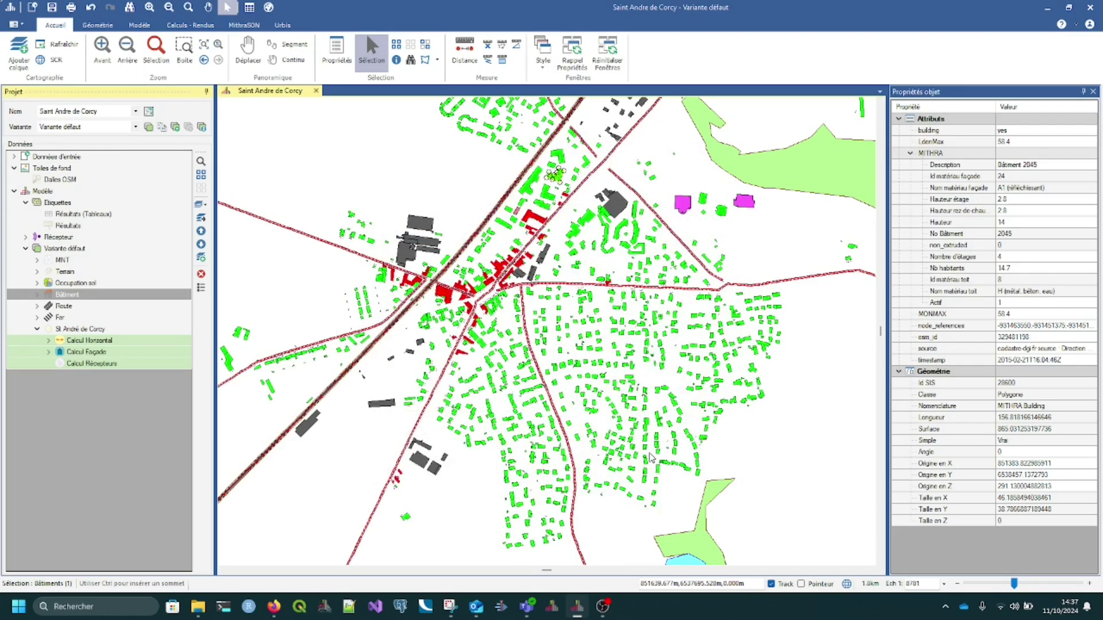
Step: Start an Etiquettes annotation theme on the Bâtiment layer and proceed to choosing its expression
{"action": "scroll", "coordinate": [474, 315], "scroll_direction": "up", "scroll_amount": 5}
{"action": "scroll", "coordinate": [474, 316], "scroll_direction": "down", "scroll_amount": 3}
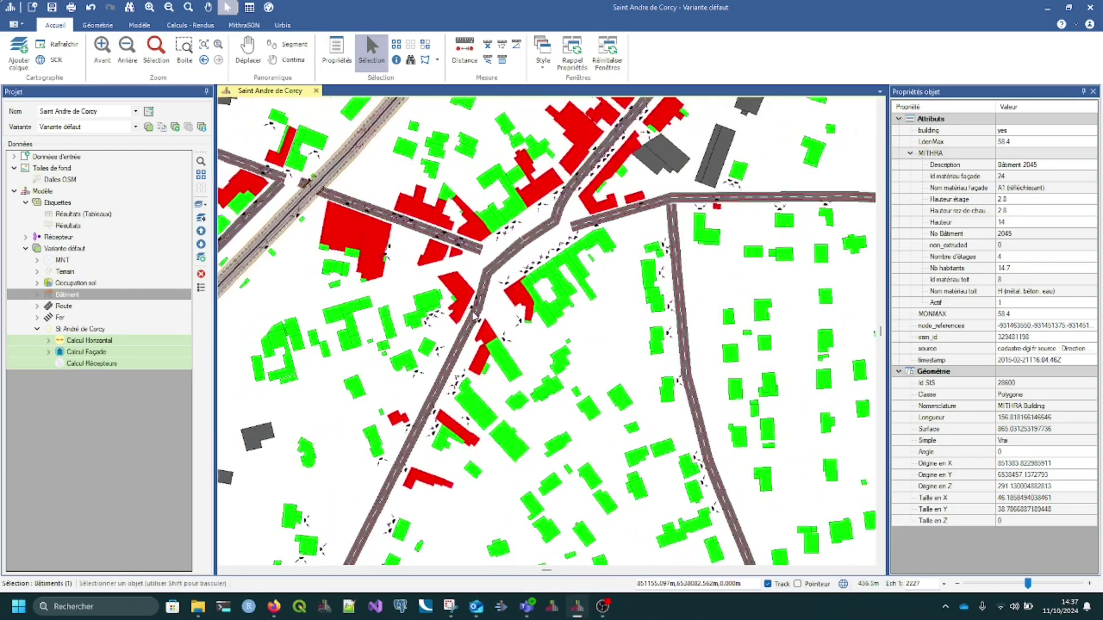
{"action": "scroll", "coordinate": [474, 316], "scroll_direction": "down", "scroll_amount": 3}
{"action": "scroll", "coordinate": [474, 315], "scroll_direction": "up", "scroll_amount": 4}
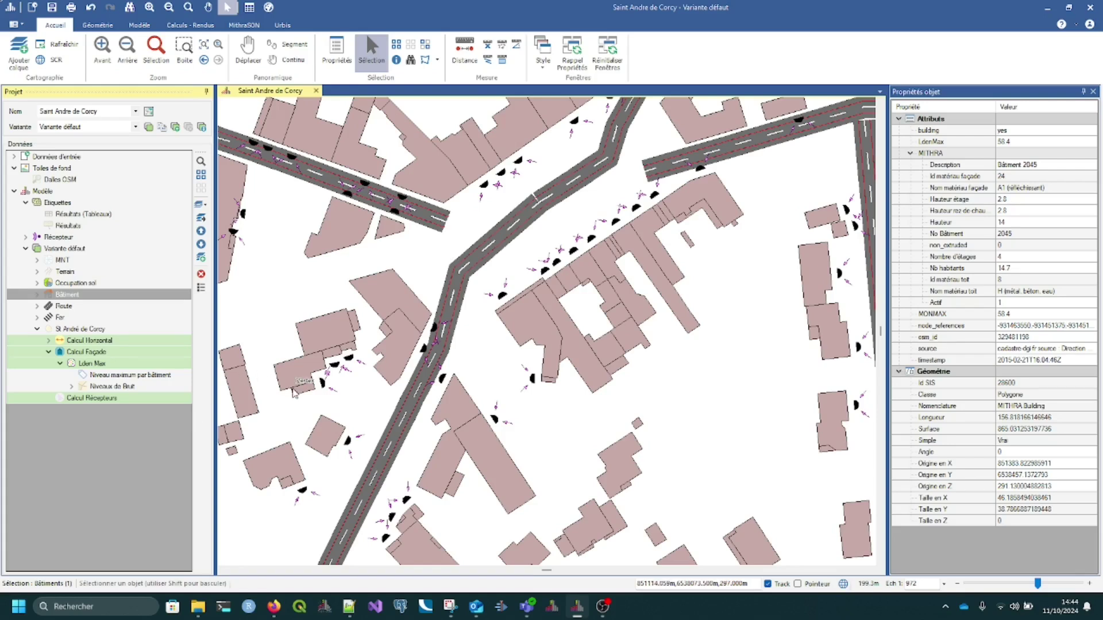
{"action": "right_click", "coordinate": [68, 296]}
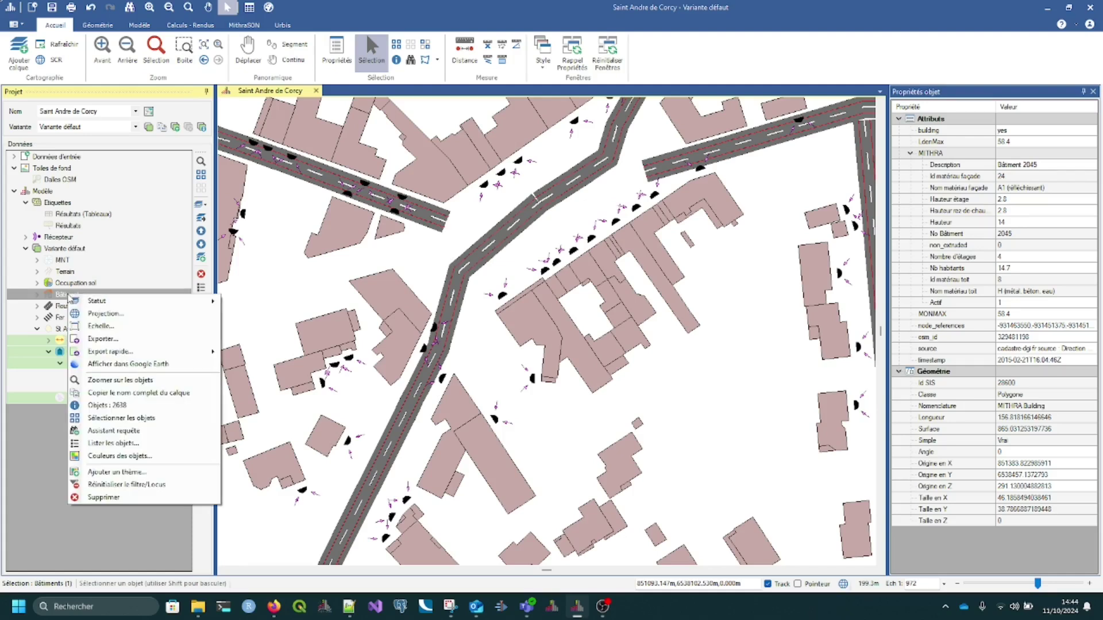
{"action": "left_click", "coordinate": [107, 472]}
{"action": "key", "text": "Return"}
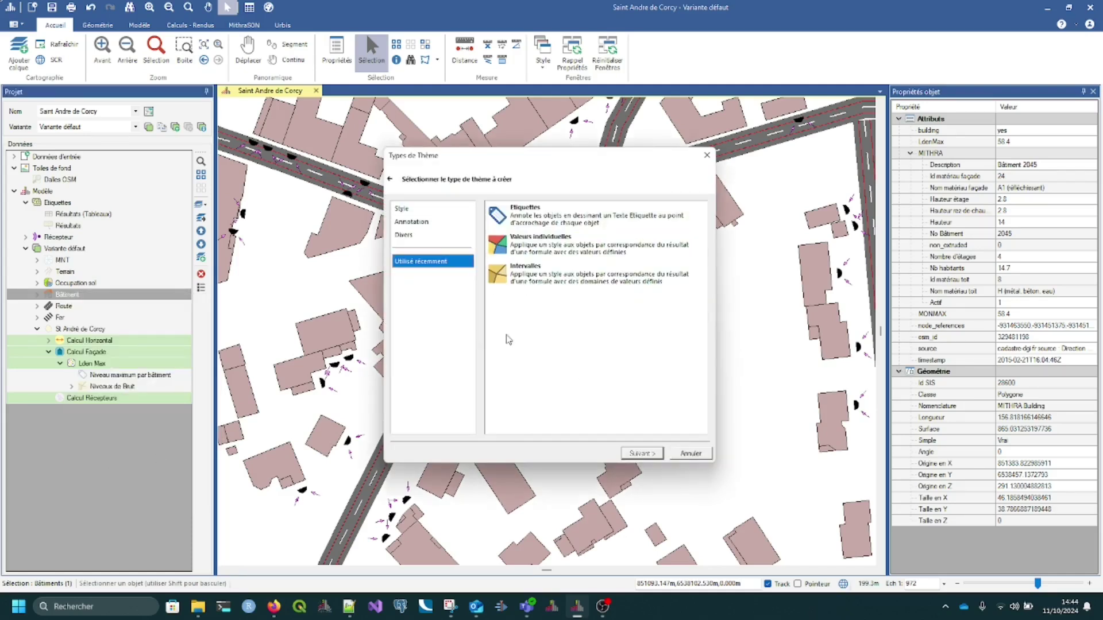
{"action": "left_click", "coordinate": [533, 211]}
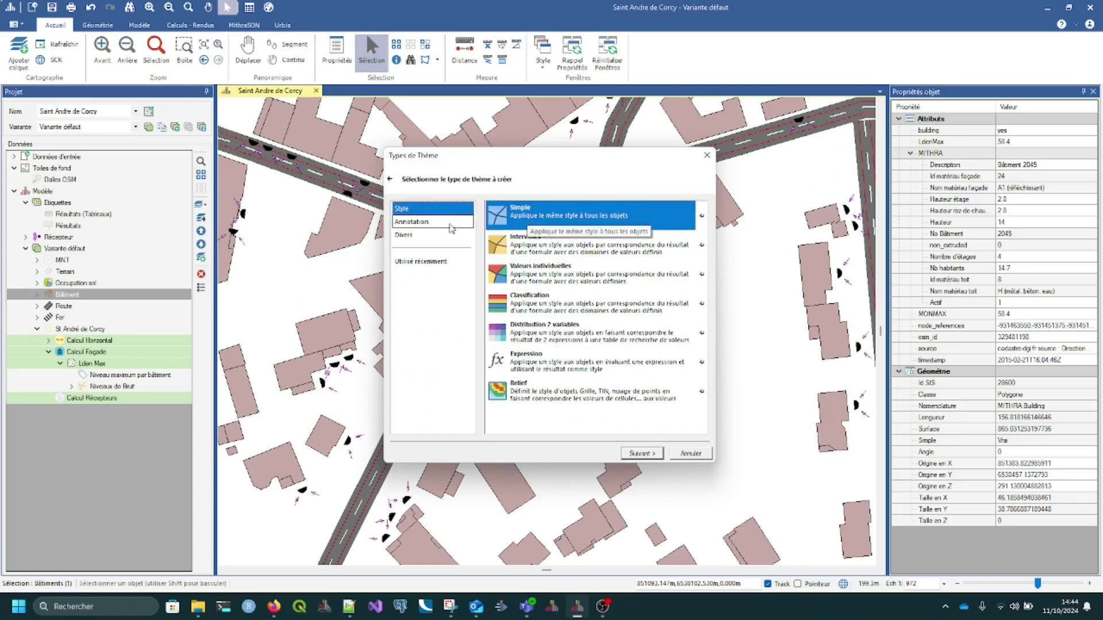
{"action": "left_click", "coordinate": [411, 222]}
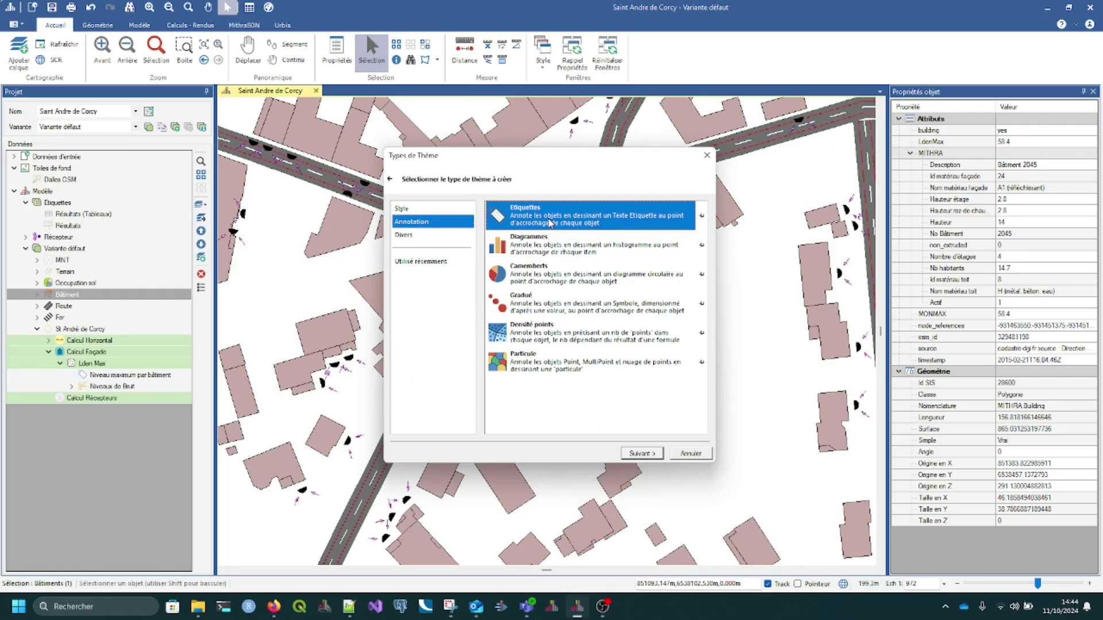
{"action": "left_click", "coordinate": [641, 454]}
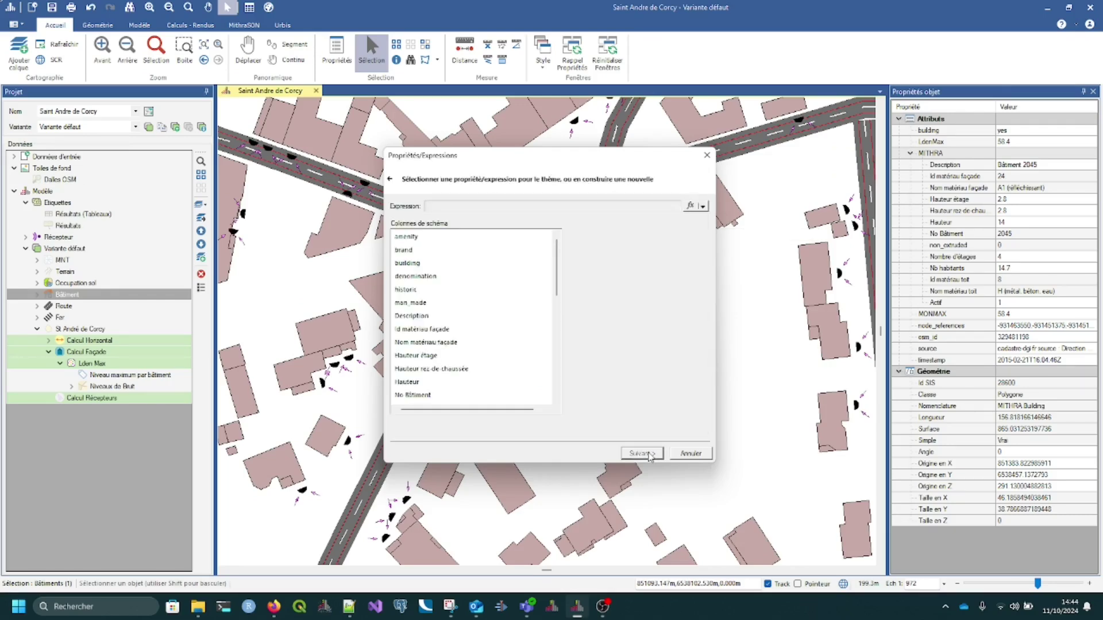
Step: Open the expression builder for the labels and browse the built-in string and mathematical functions
{"action": "left_click", "coordinate": [703, 207]}
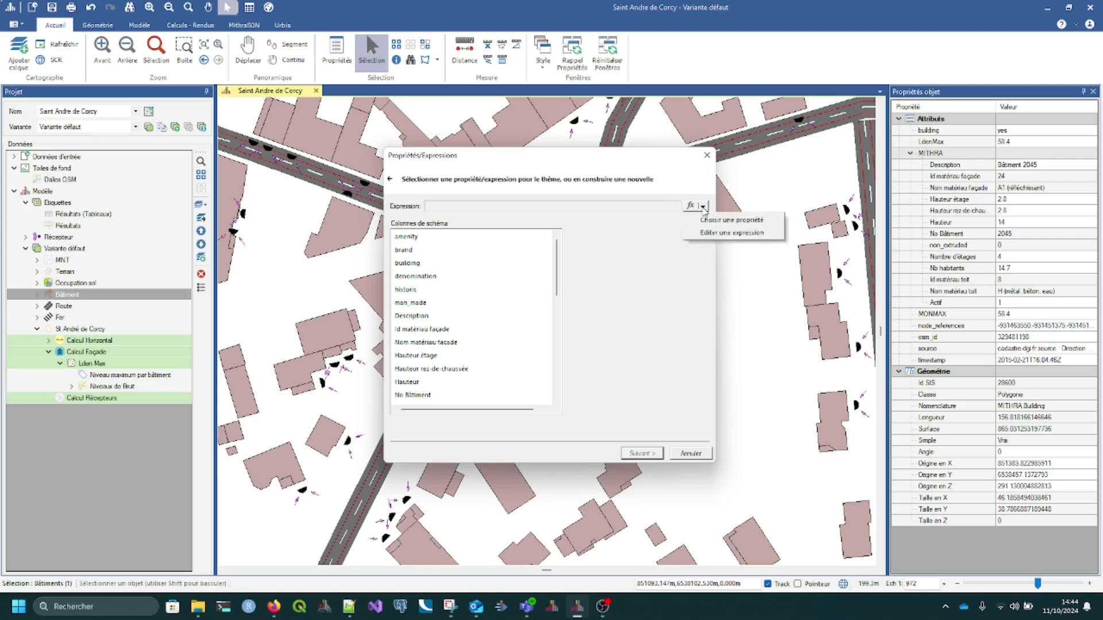
{"action": "left_click", "coordinate": [707, 232]}
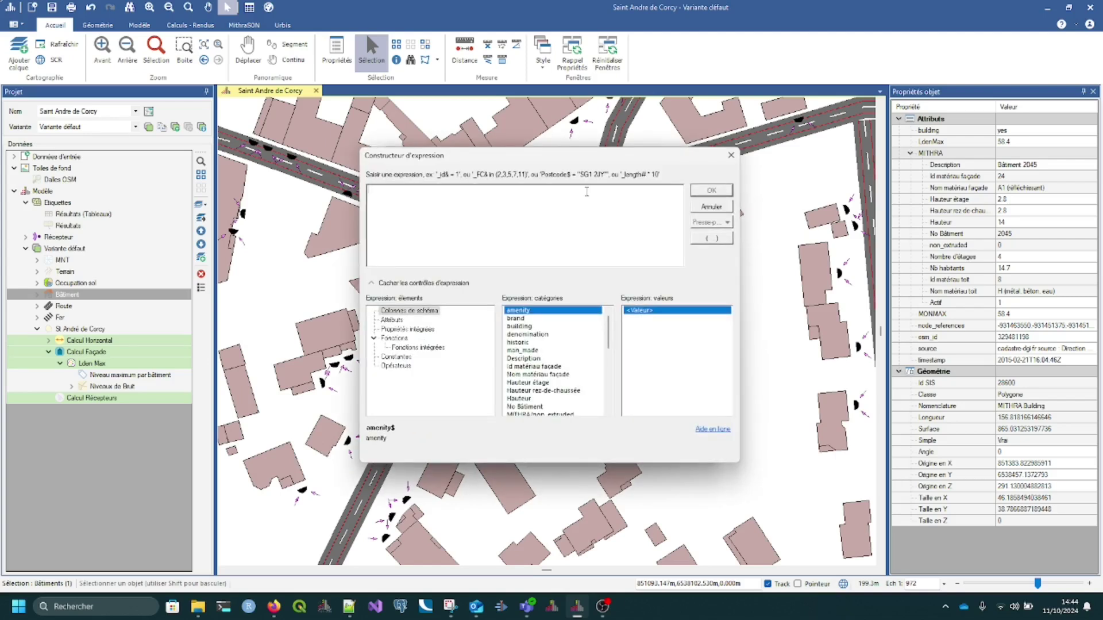
{"action": "left_click", "coordinate": [419, 348]}
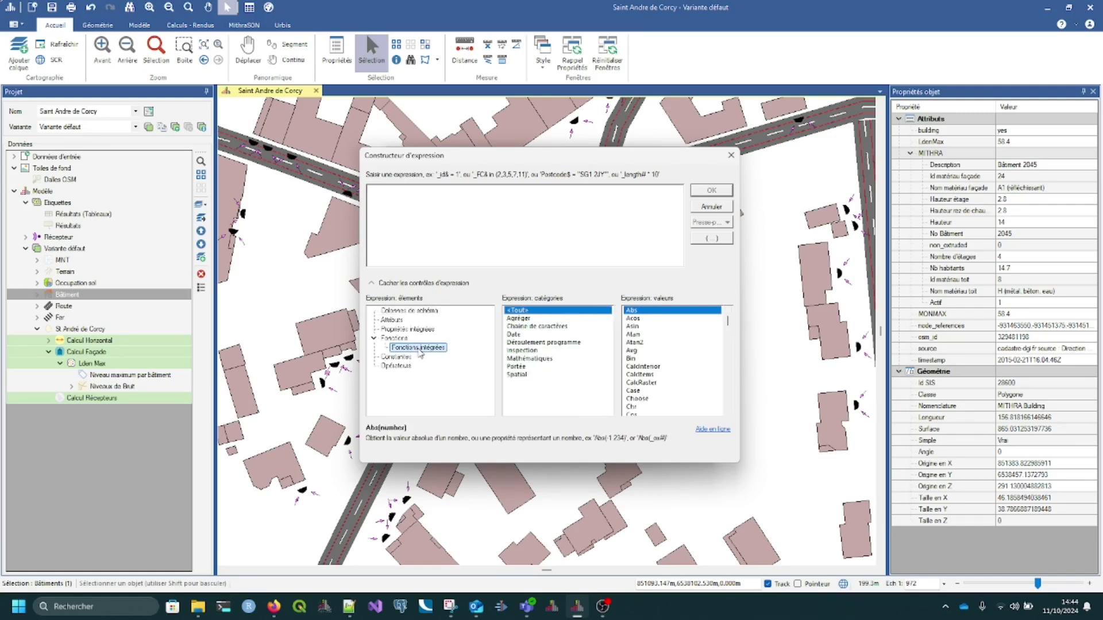
{"action": "left_click", "coordinate": [554, 326]}
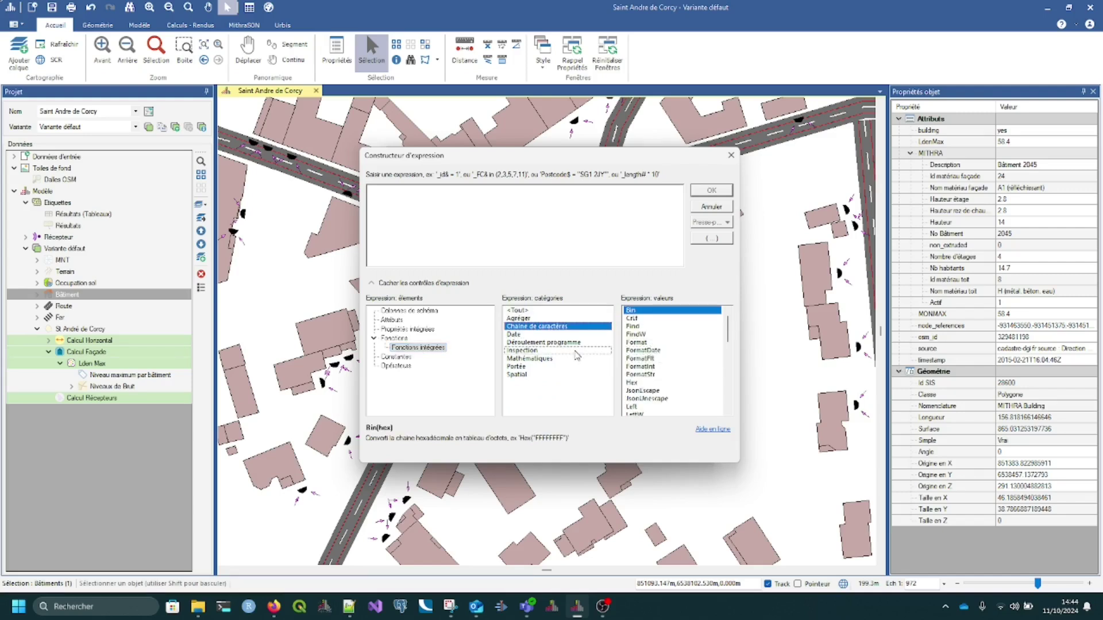
{"action": "left_click", "coordinate": [536, 359]}
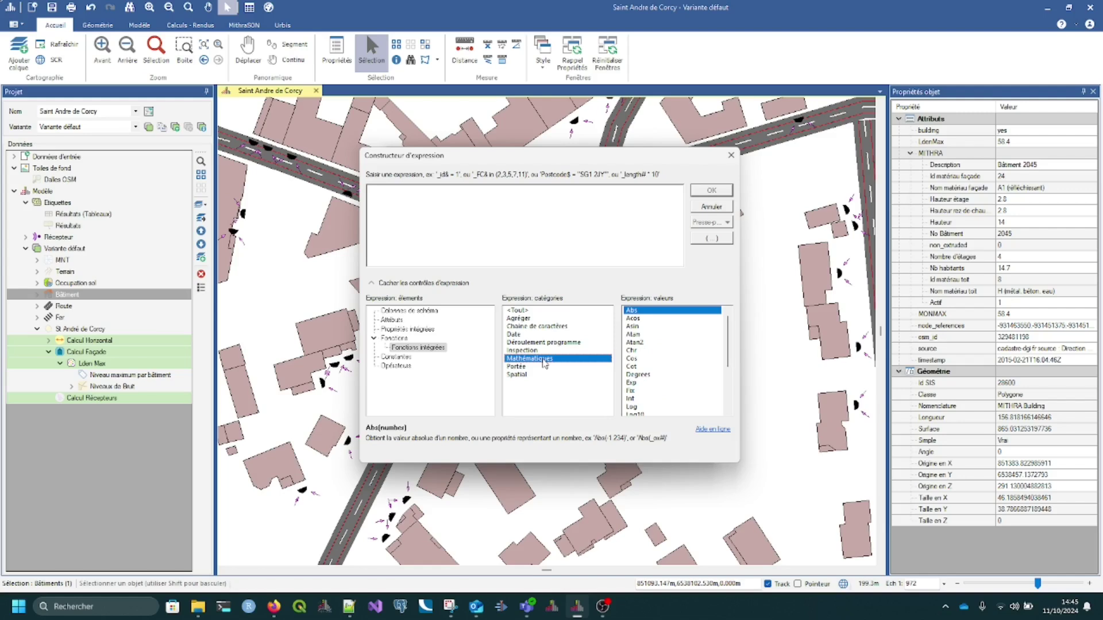
Step: Enter the label expression "LDENMax="+FormatFlt(Round(LdenMax#,1),"%.1f")+" dBA ", accept it and continue to the label style settings
{"action": "left_click", "coordinate": [433, 195]}
{"action": "type", "text": "\"LDENMax=\"+Format$(Round(LdenMax#,1),\"%.1f\")+\" dBA\""}
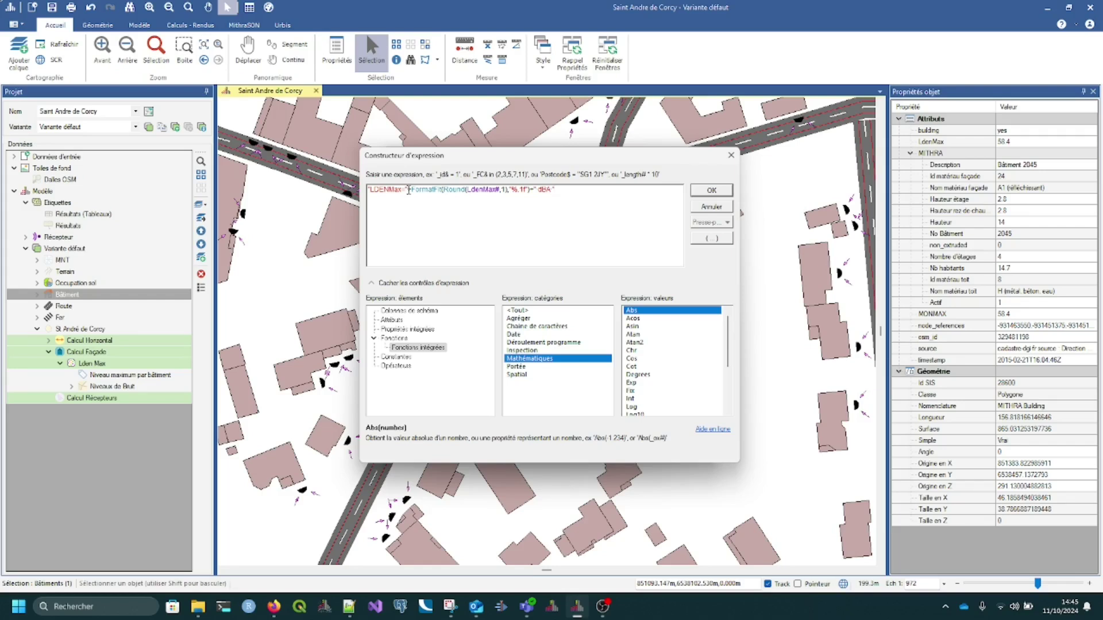
{"action": "left_click_drag", "start_coordinate": [408, 190], "coordinate": [367, 192]}
{"action": "left_click", "coordinate": [426, 190]}
{"action": "double_click", "coordinate": [451, 190]}
{"action": "left_click_drag", "start_coordinate": [536, 190], "coordinate": [554, 194]}
{"action": "left_click", "coordinate": [711, 191]}
{"action": "left_click", "coordinate": [655, 457]}
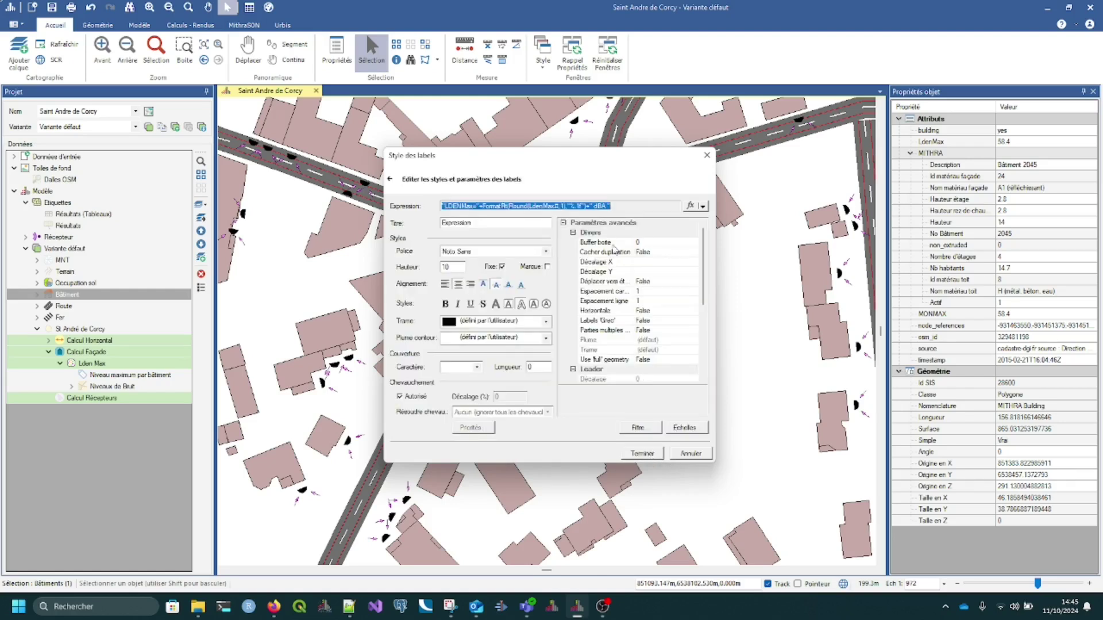
Step: Set the label fill to Pink, view its brush settings without changing them and finish the theme
{"action": "left_click", "coordinate": [547, 323]}
{"action": "left_click", "coordinate": [473, 472]}
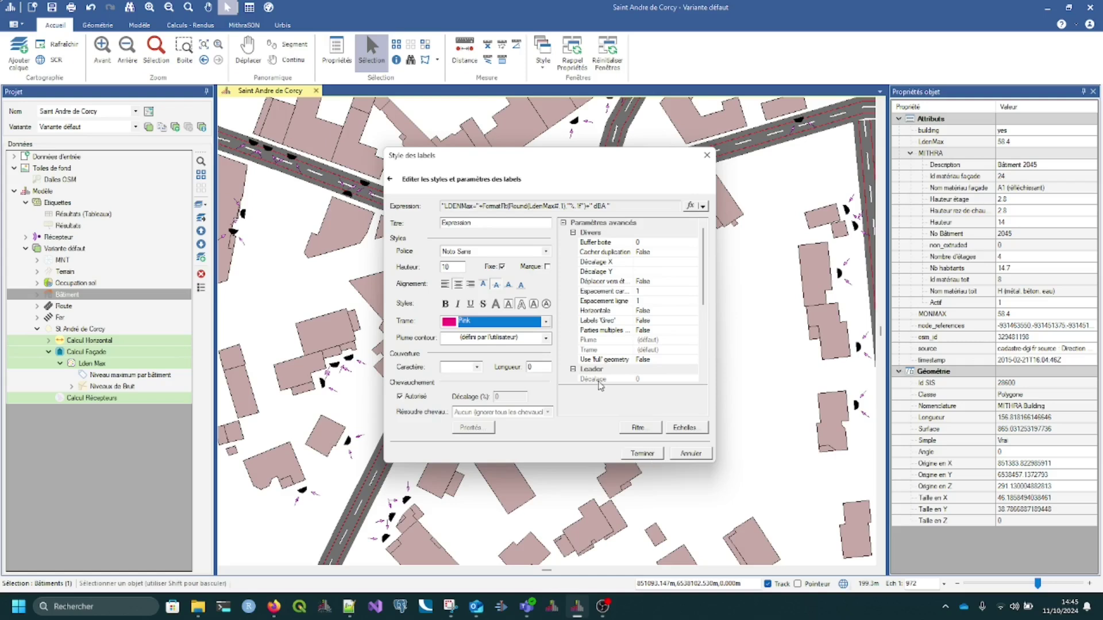
{"action": "left_click", "coordinate": [546, 322]}
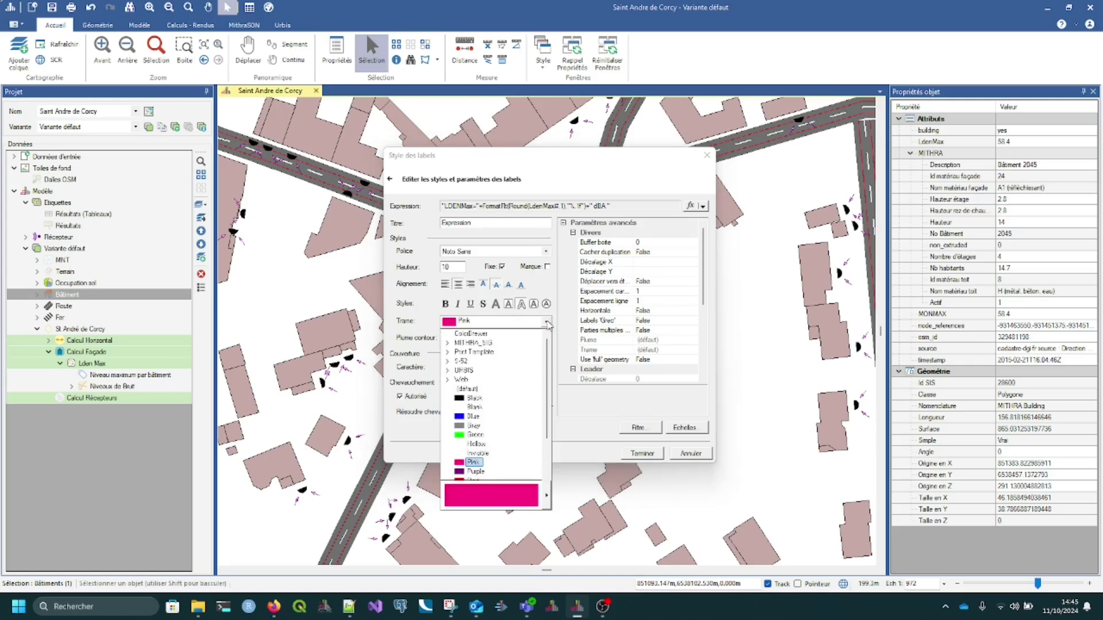
{"action": "left_click", "coordinate": [547, 496]}
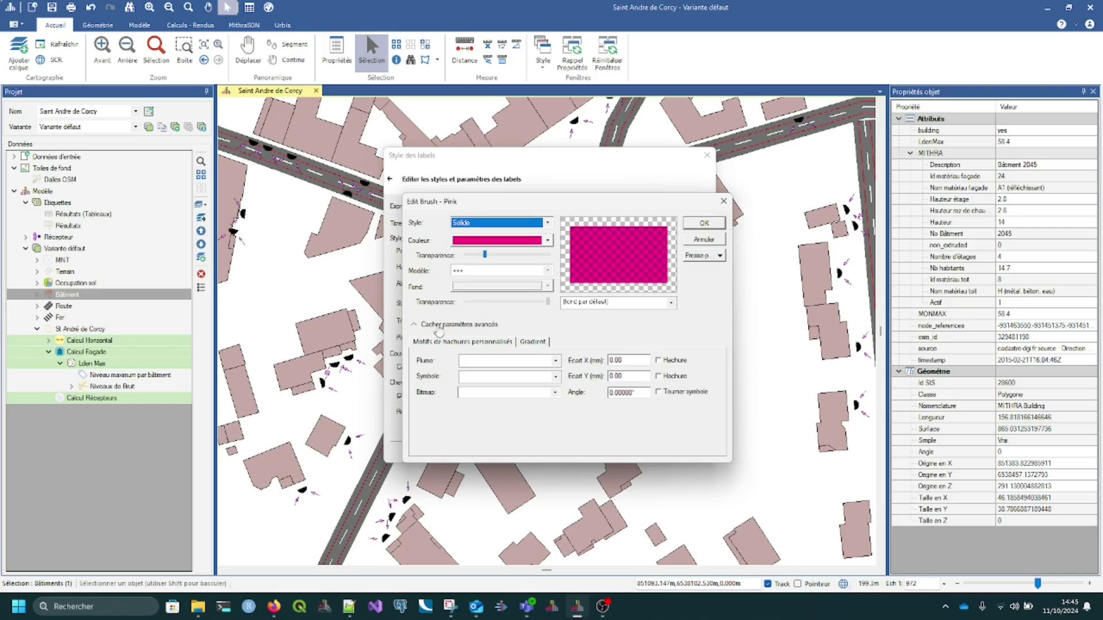
{"action": "left_click", "coordinate": [707, 244]}
{"action": "left_click", "coordinate": [653, 455]}
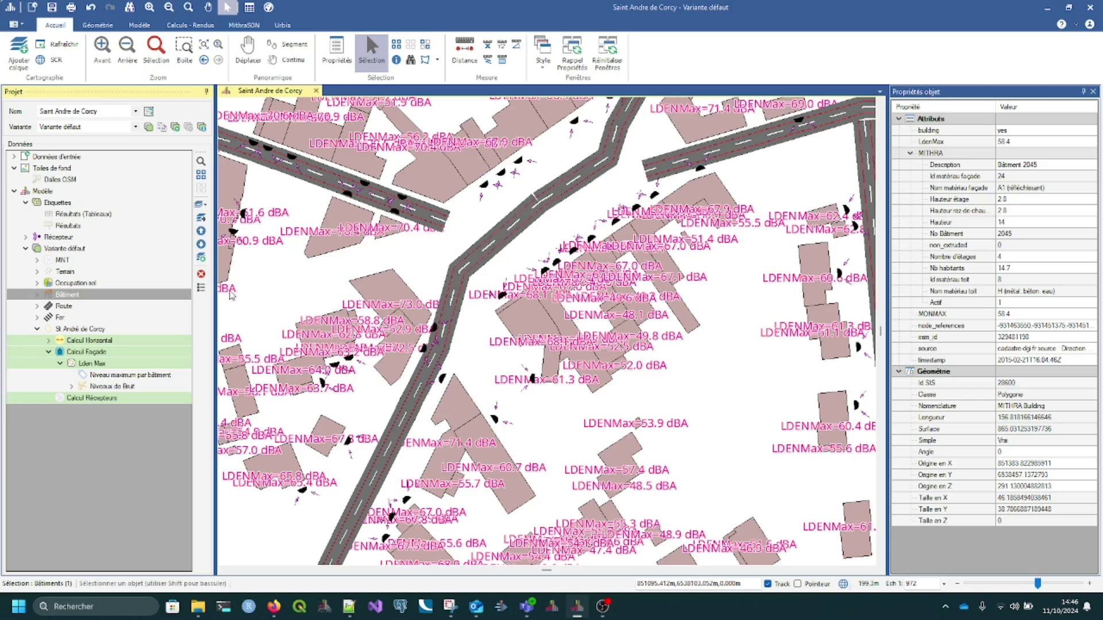
Step: Open the theme properties of the new Expression label theme under the Bâtiment layer
{"action": "left_click", "coordinate": [37, 294]}
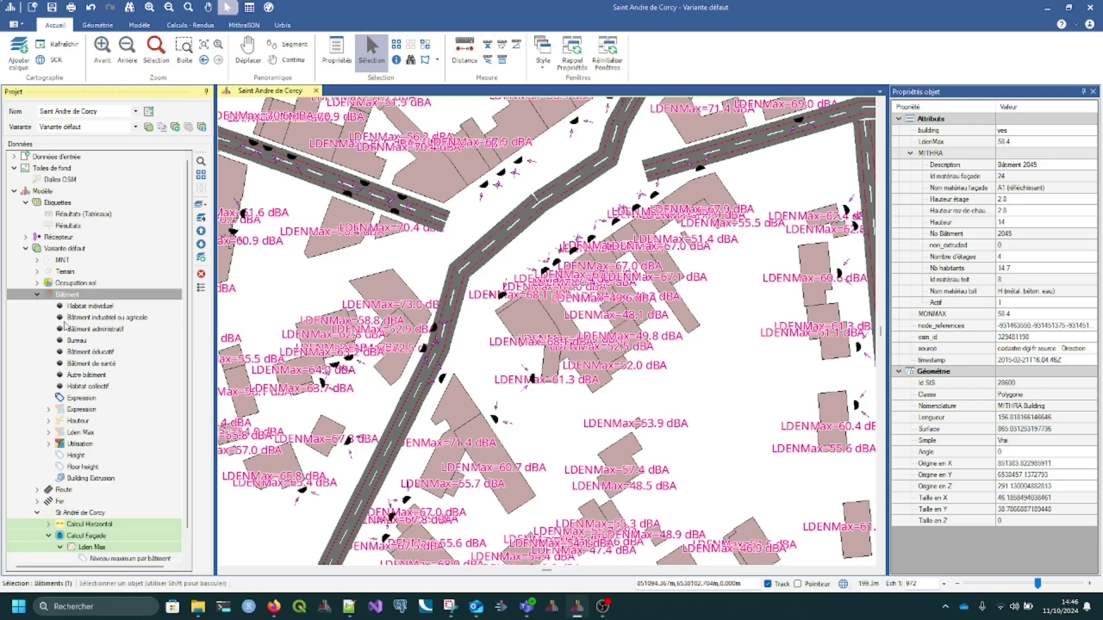
{"action": "left_click", "coordinate": [82, 400]}
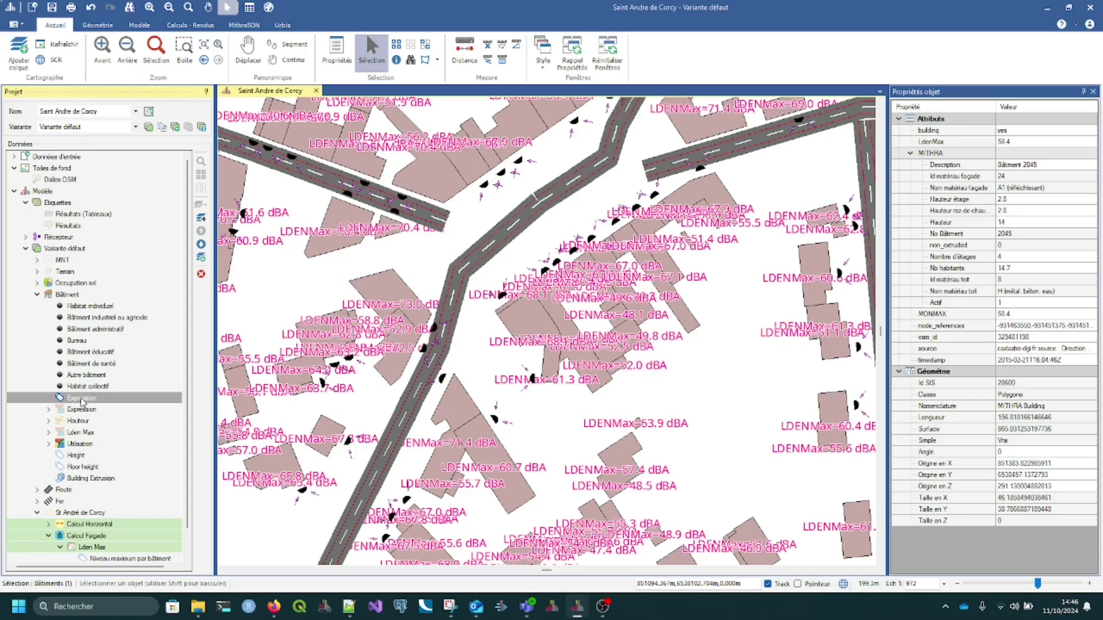
{"action": "right_click", "coordinate": [82, 400]}
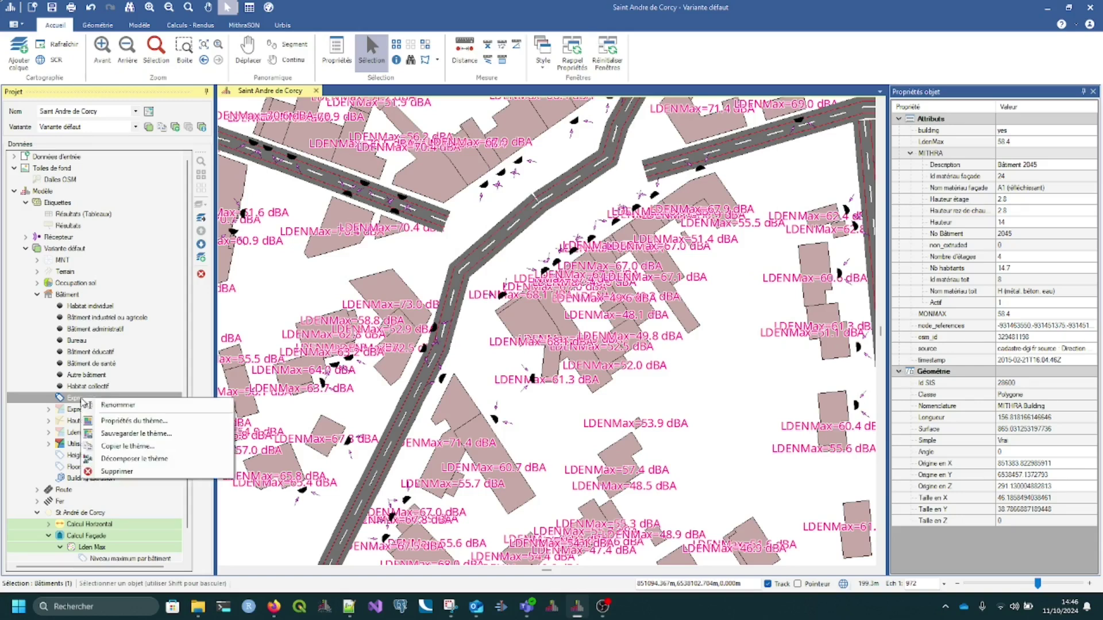
{"action": "left_click", "coordinate": [119, 424]}
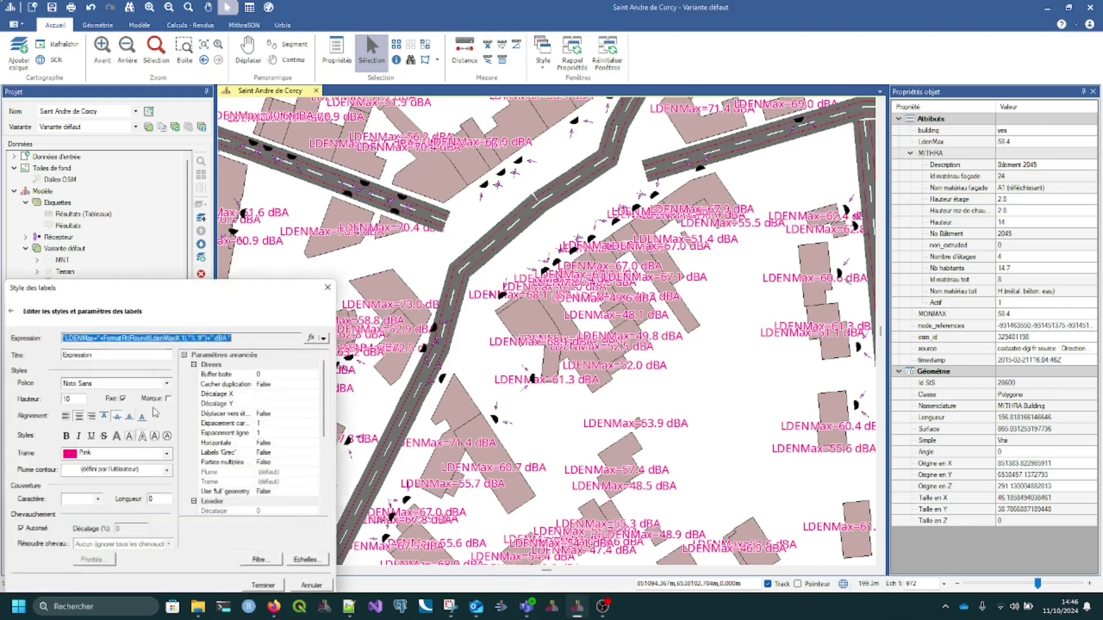
{"action": "left_click_drag", "start_coordinate": [254, 293], "coordinate": [347, 128]}
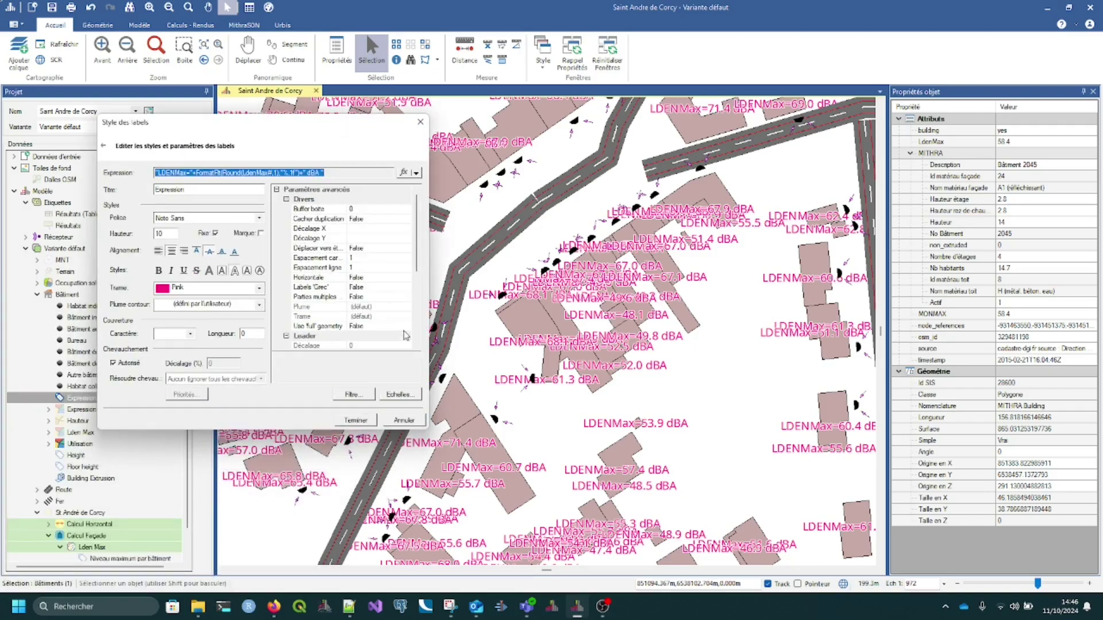
Step: Set the label theme's maximum scale threshold to 300 and apply the updated theme
{"action": "left_click", "coordinate": [401, 395]}
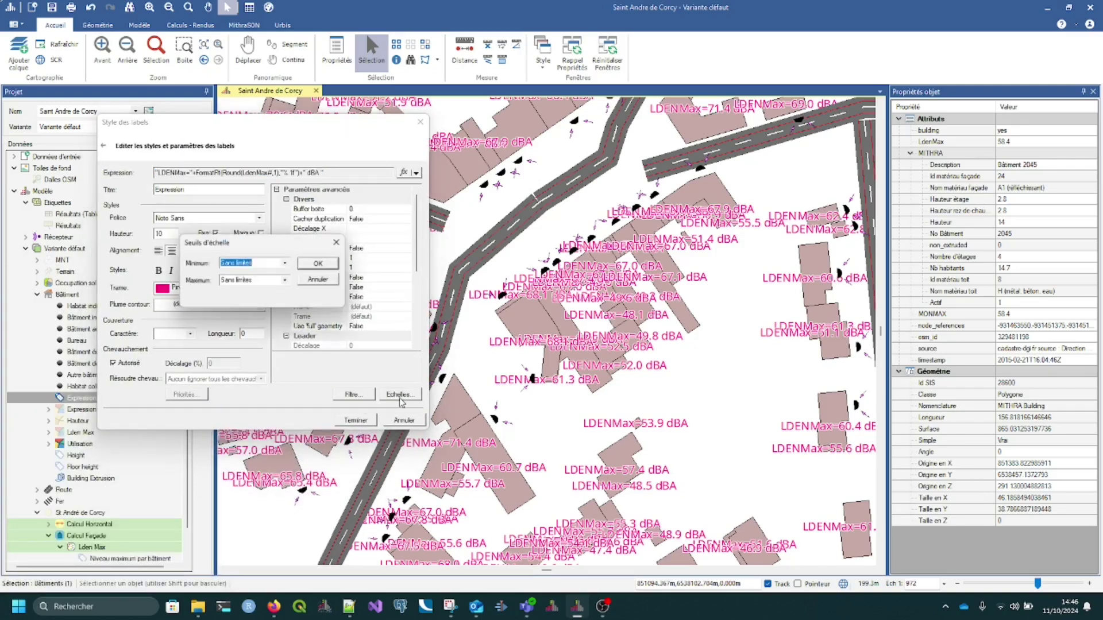
{"action": "left_click", "coordinate": [277, 283]}
{"action": "type", "text": "300"}
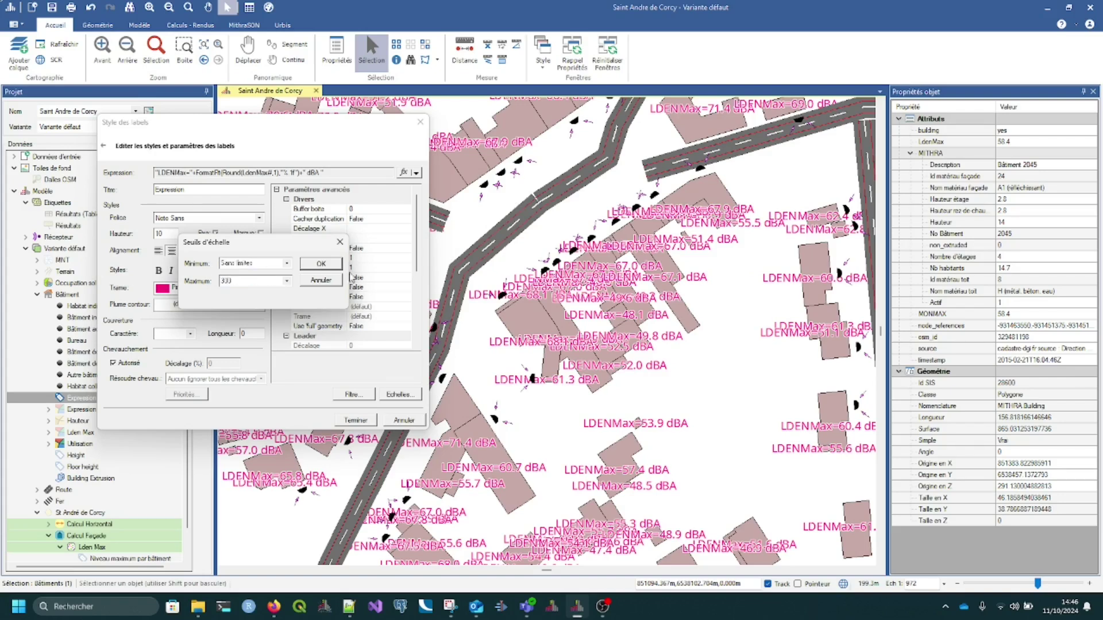
{"action": "left_click", "coordinate": [321, 264]}
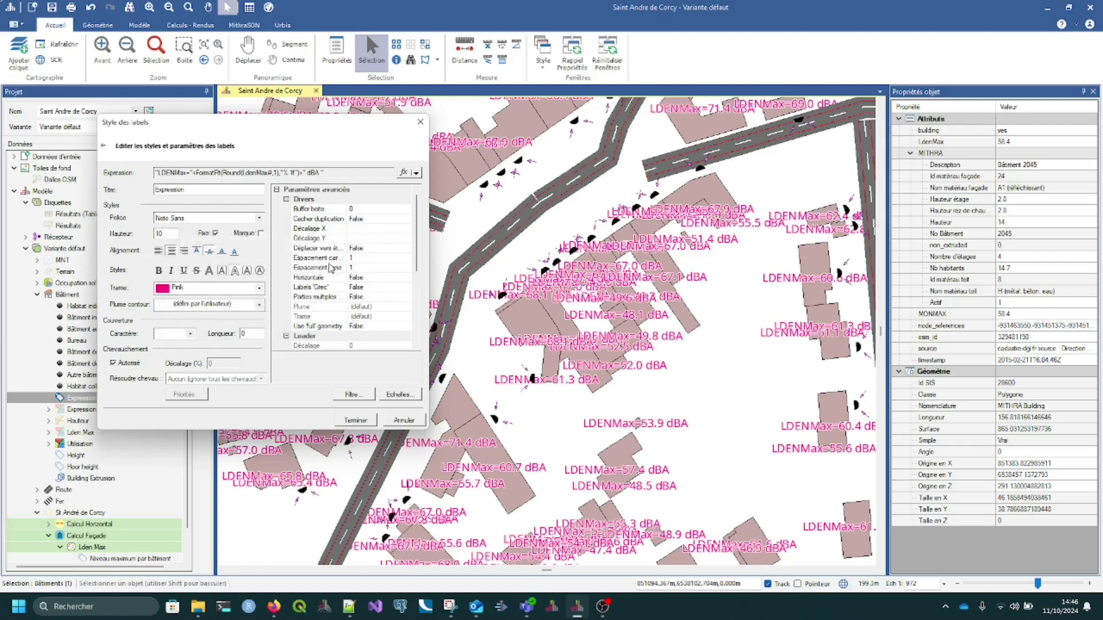
{"action": "left_click", "coordinate": [356, 422]}
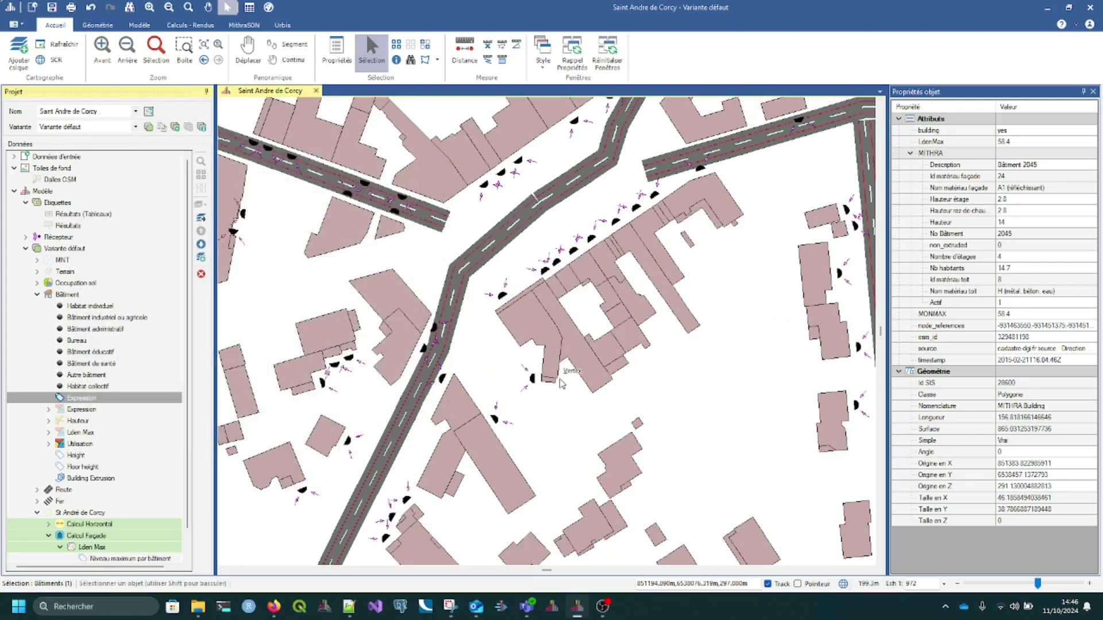
Step: Check at which map scales the LDENMax building labels are displayed
{"action": "scroll", "coordinate": [562, 383], "scroll_direction": "down", "scroll_amount": 5}
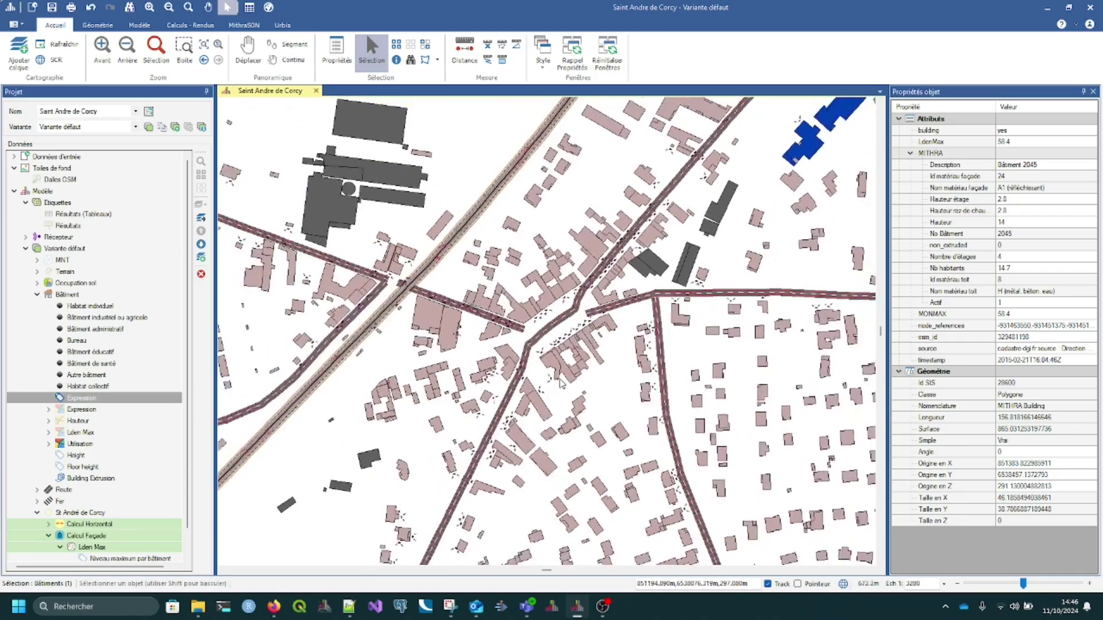
{"action": "scroll", "coordinate": [561, 383], "scroll_direction": "down", "scroll_amount": 3}
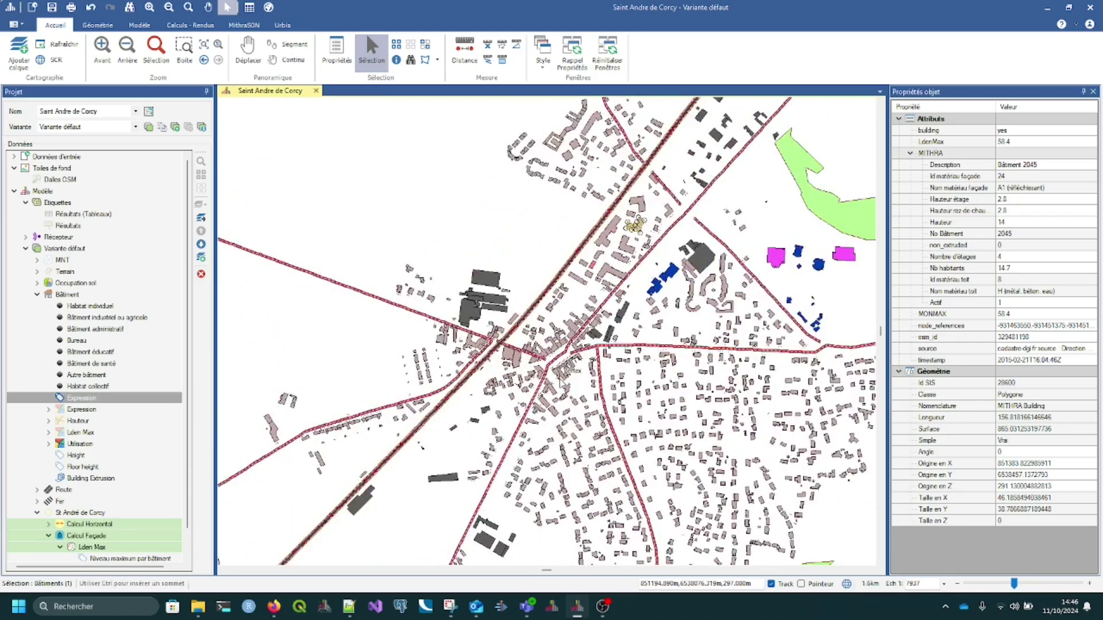
{"action": "scroll", "coordinate": [561, 383], "scroll_direction": "up", "scroll_amount": 6}
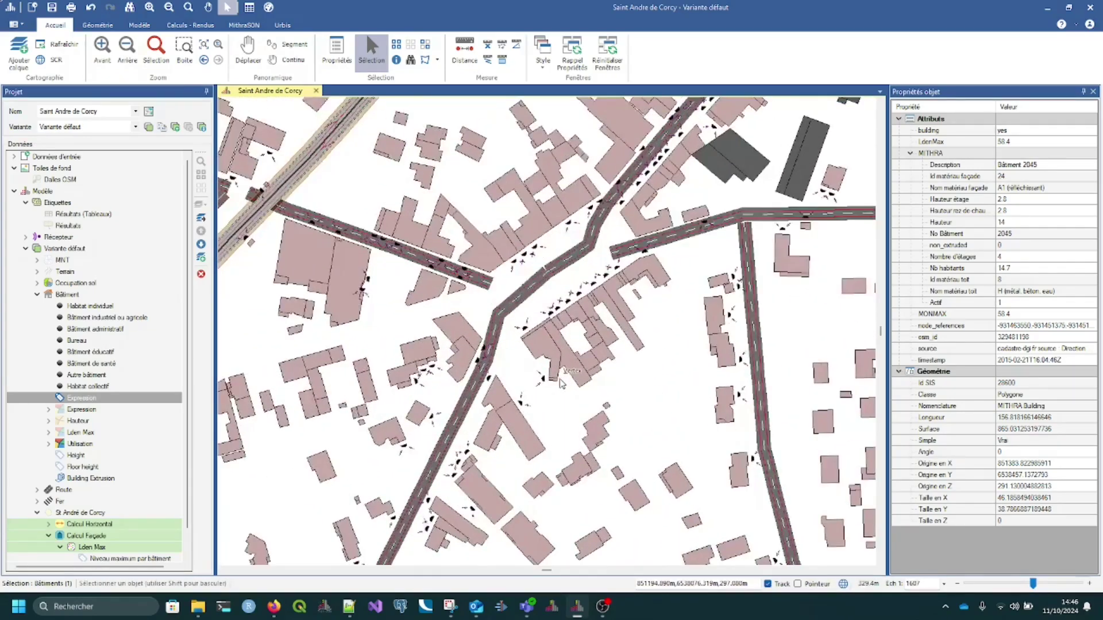
{"action": "scroll", "coordinate": [562, 383], "scroll_direction": "up", "scroll_amount": 4}
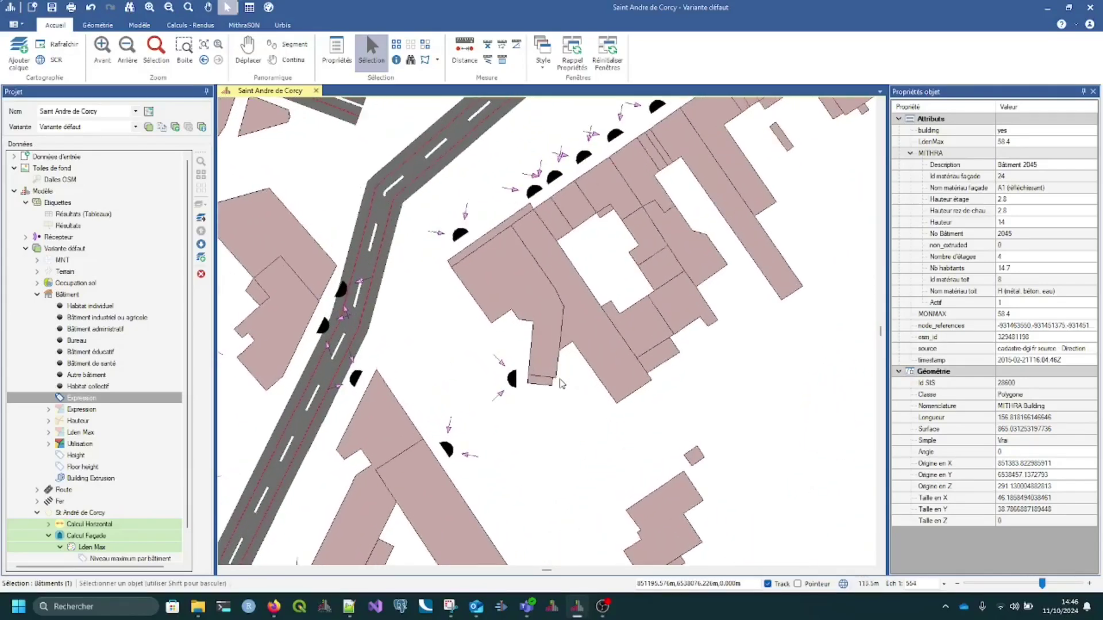
{"action": "scroll", "coordinate": [562, 383], "scroll_direction": "up", "scroll_amount": 2}
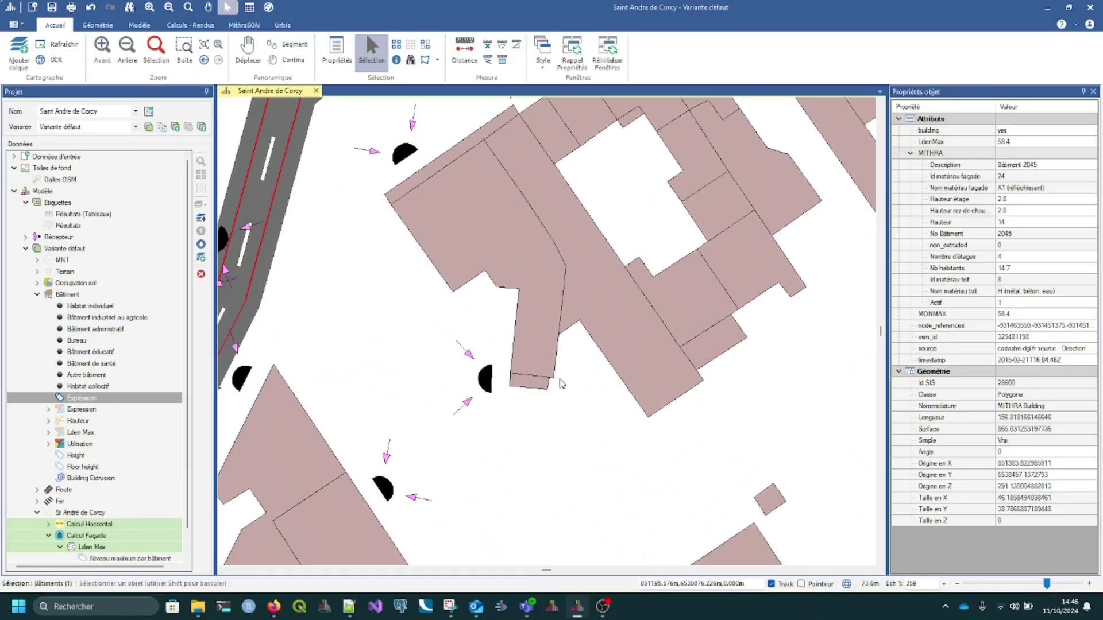
{"action": "scroll", "coordinate": [561, 384], "scroll_direction": "up", "scroll_amount": 1}
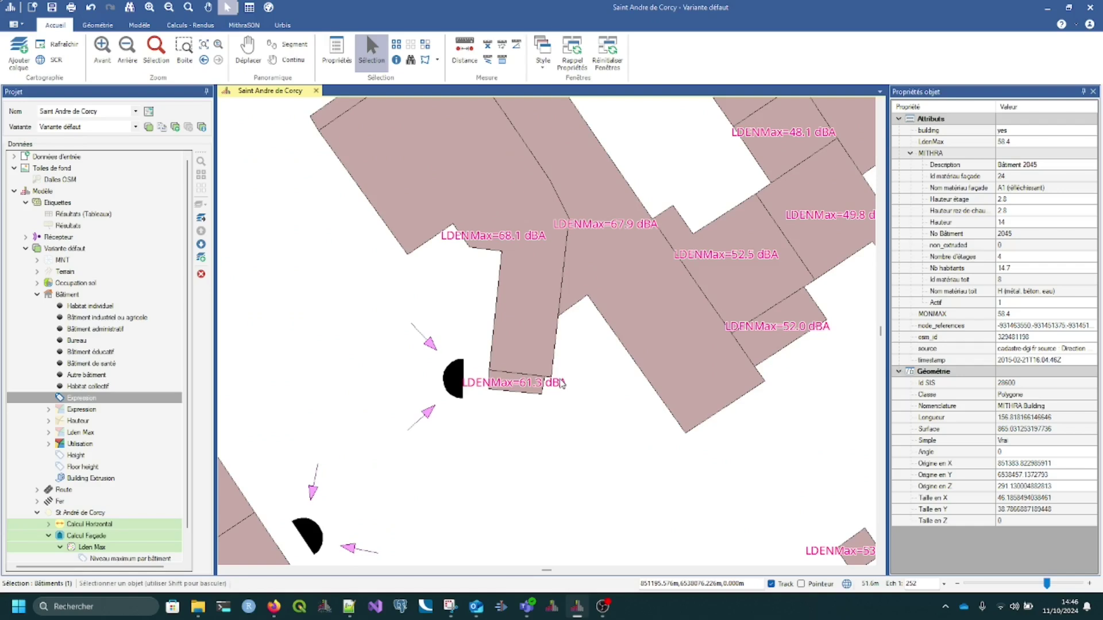